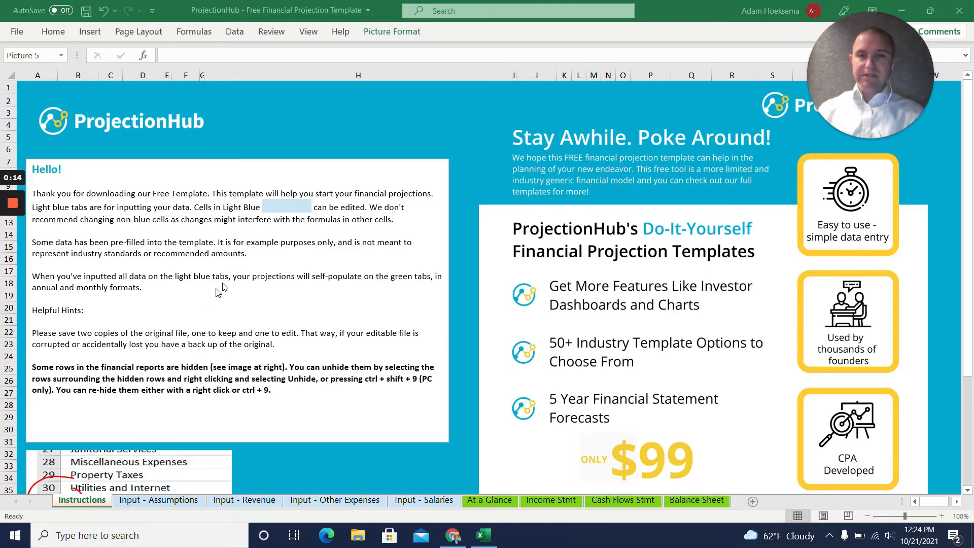
# Step: Read the Instructions sheet, including the note and sample picture about unhiding rows in the financial reports
pyautogui.click(276, 207)
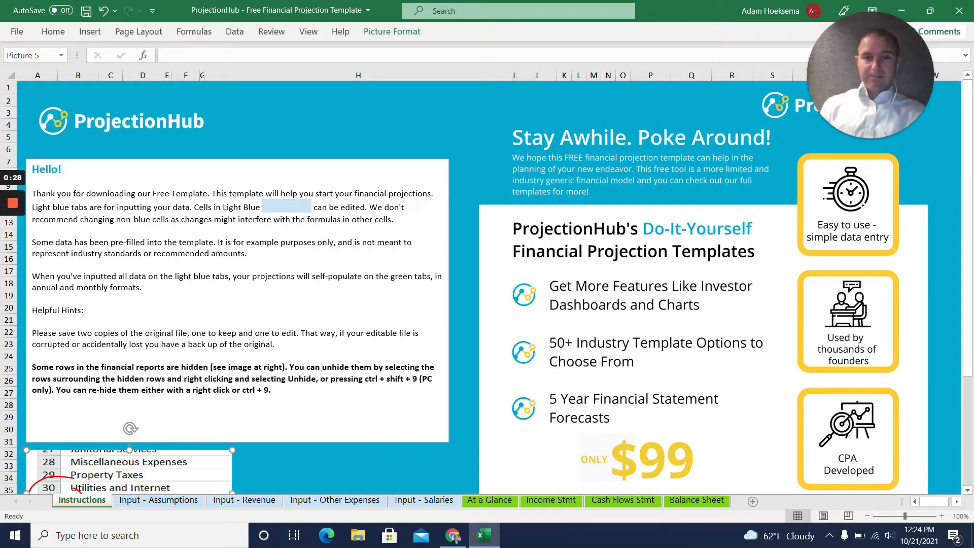
pyautogui.scroll(-4, 487, 284)
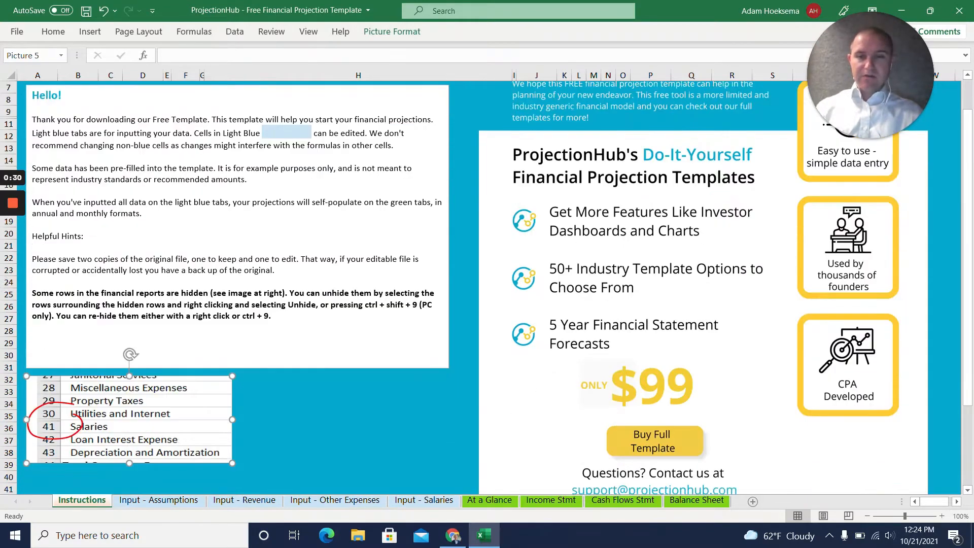
pyautogui.scroll(2, 487, 285)
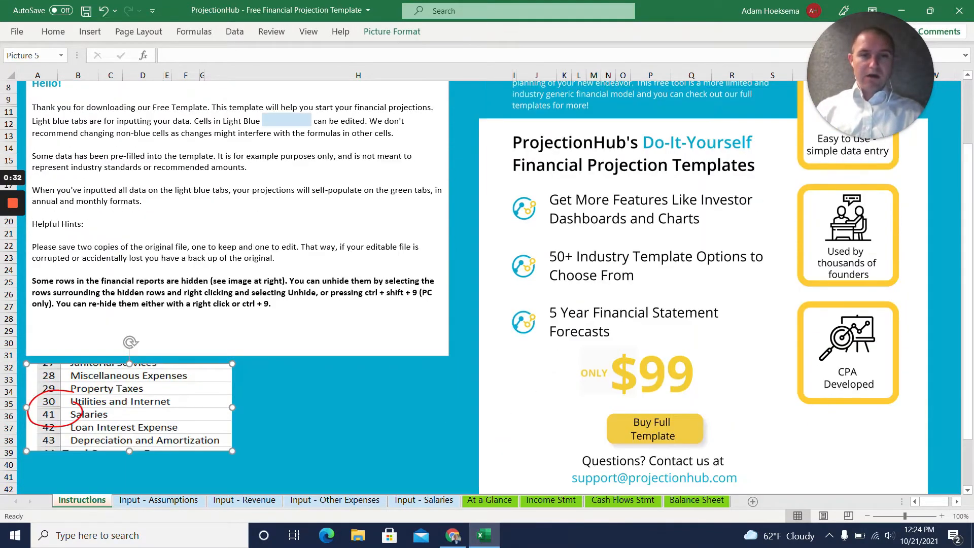
pyautogui.scroll(1, 487, 285)
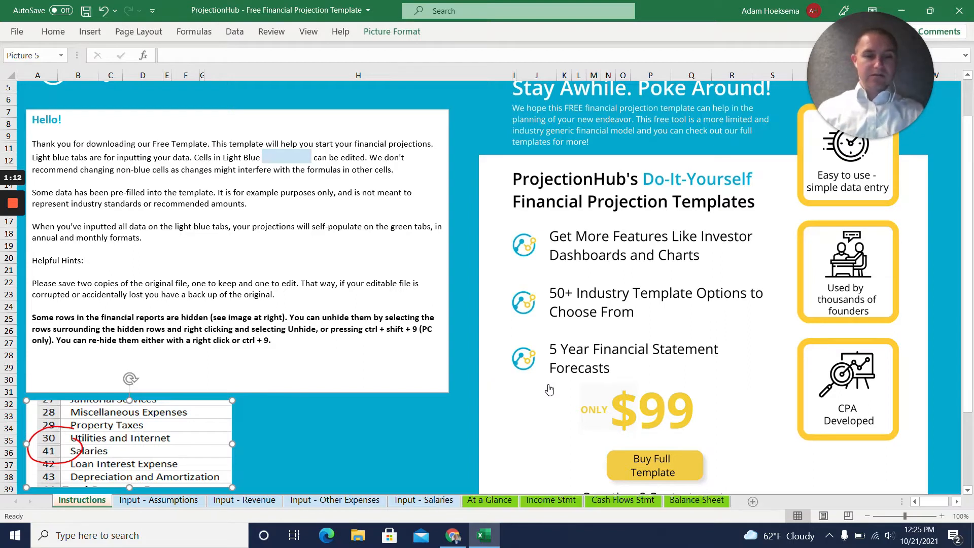
# Step: Open the full template offer on the ProjectionHub website and look through its industry template categories
pyautogui.scroll(-1, 658, 425)
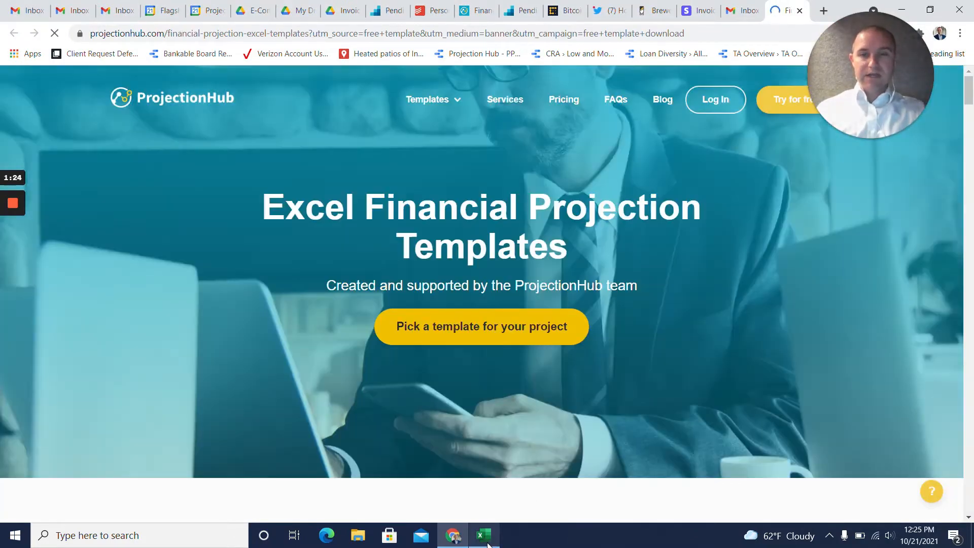
pyautogui.scroll(-6, 296, 367)
pyautogui.scroll(-15, 304, 376)
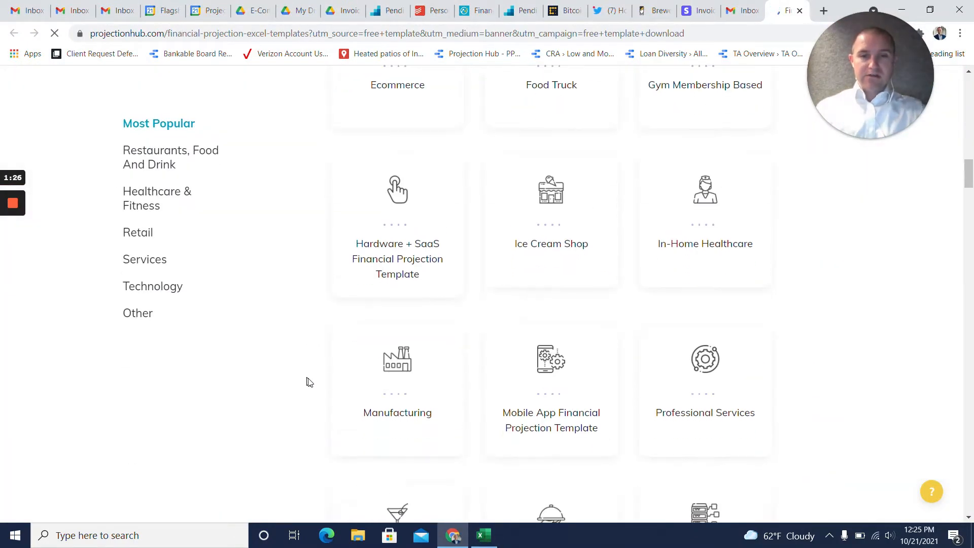
pyautogui.scroll(-15, 319, 396)
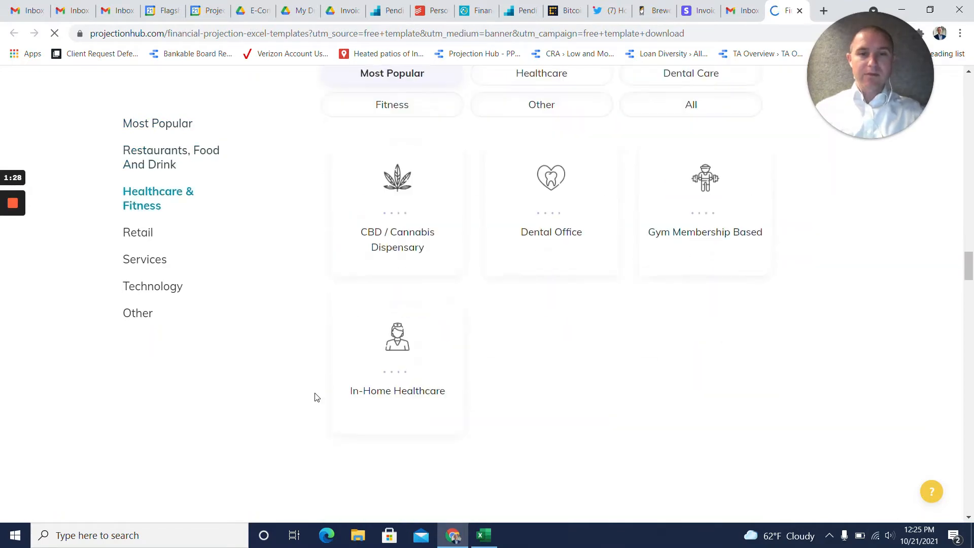
pyautogui.scroll(-6, 315, 397)
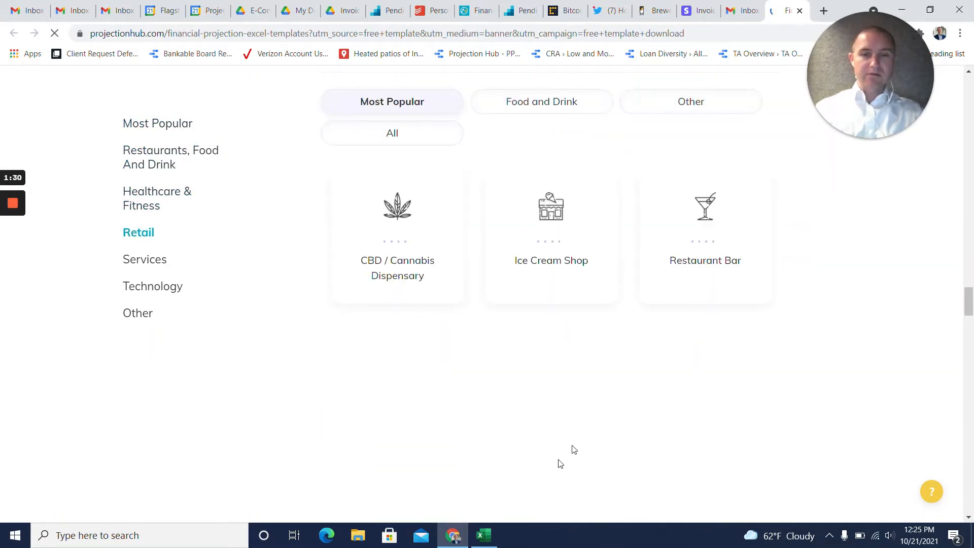
# Step: Switch back to the Excel workbook and open the beginning of the Input - Assumptions sheet
pyautogui.click(487, 541)
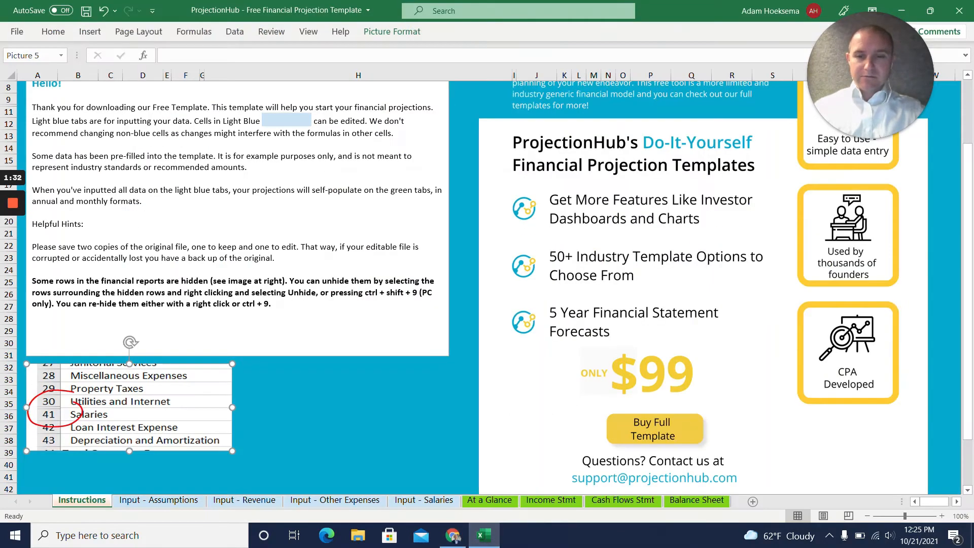
pyautogui.click(151, 502)
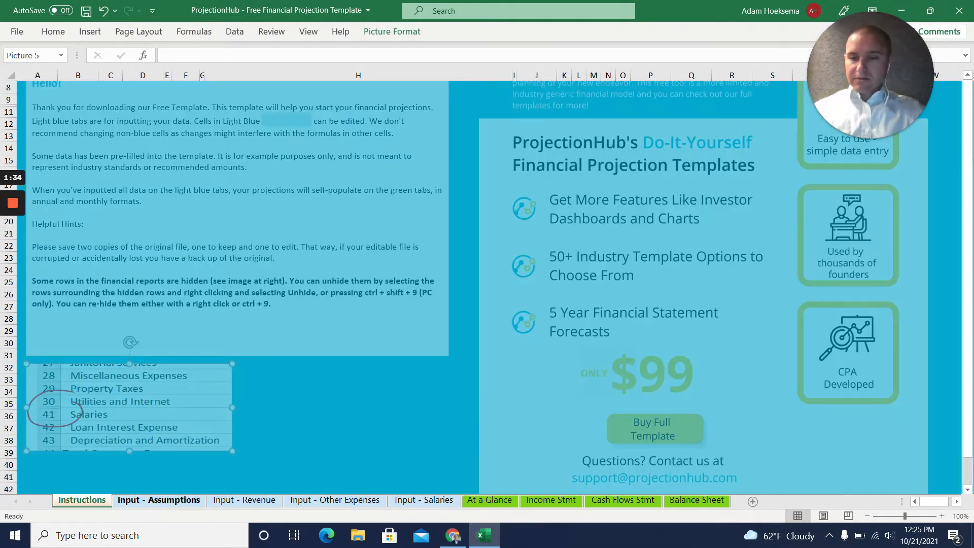
pyautogui.scroll(6, 426, 325)
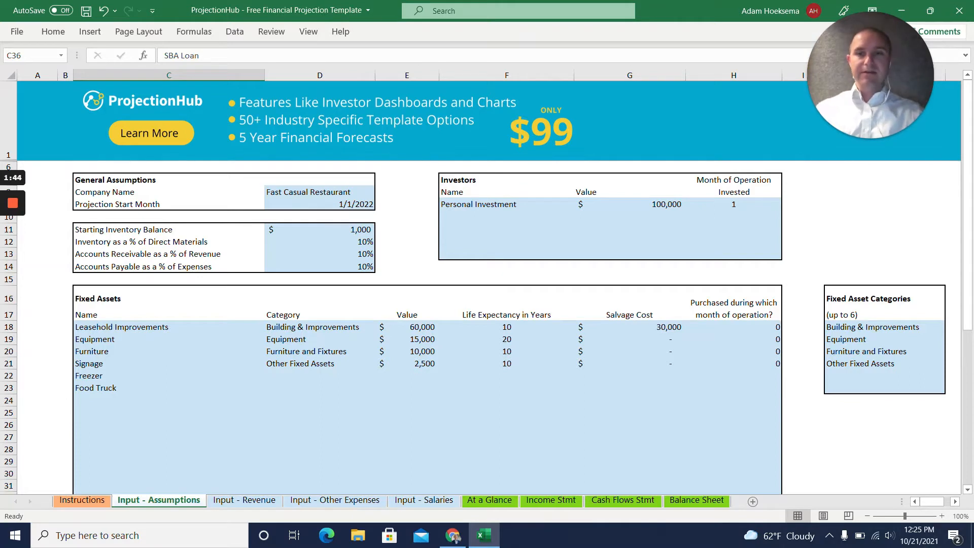
# Step: Enlarge the sheet to 110% and examine the projection start month and the personal investment entry under Investors
pyautogui.click(320, 205)
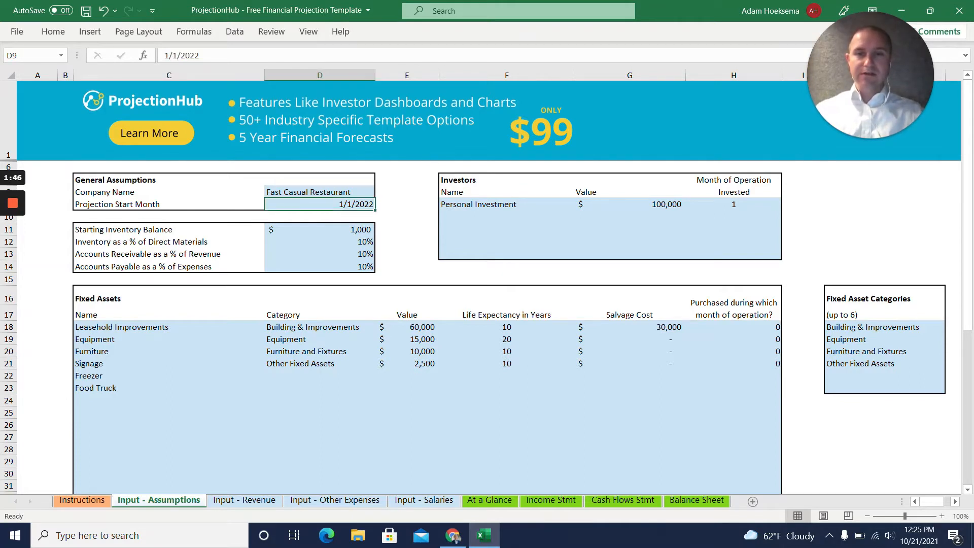
pyautogui.click(941, 516)
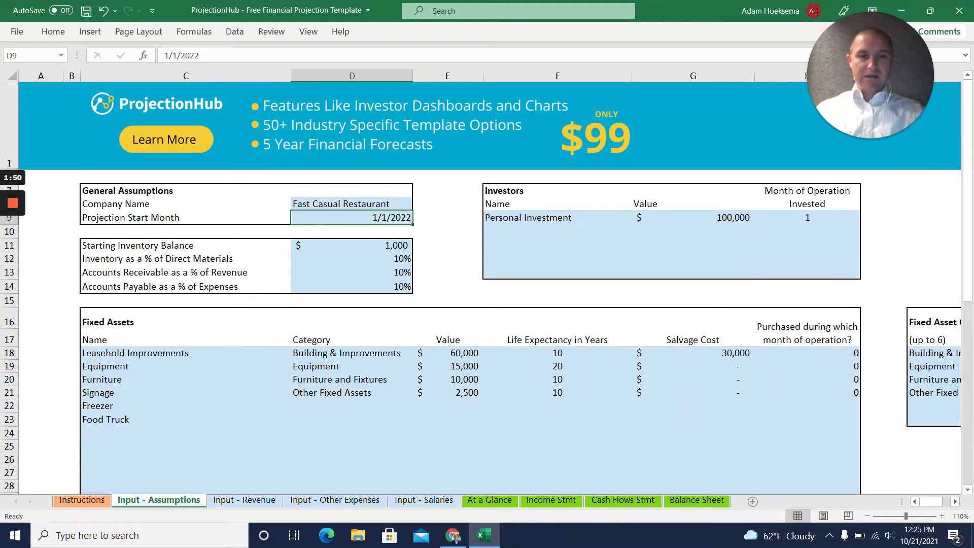
pyautogui.click(558, 218)
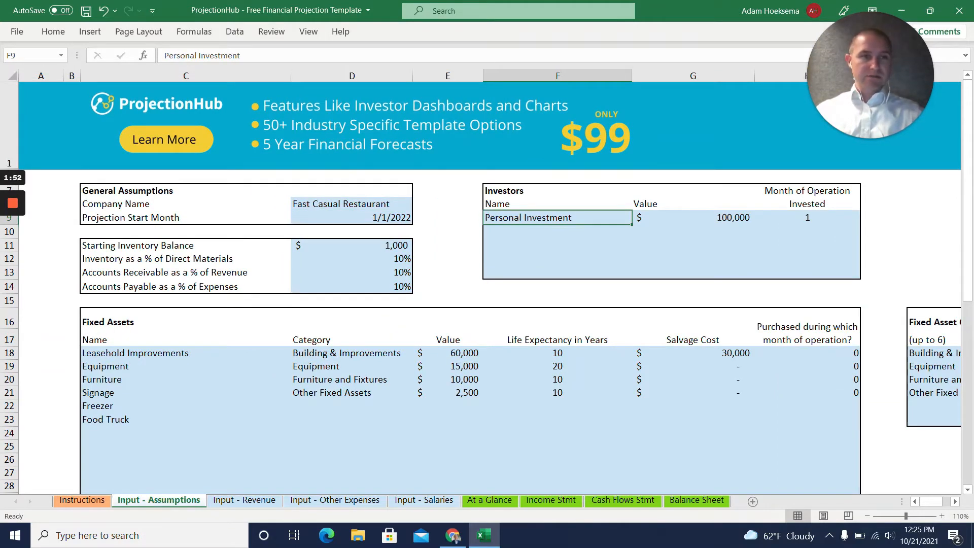
pyautogui.click(693, 217)
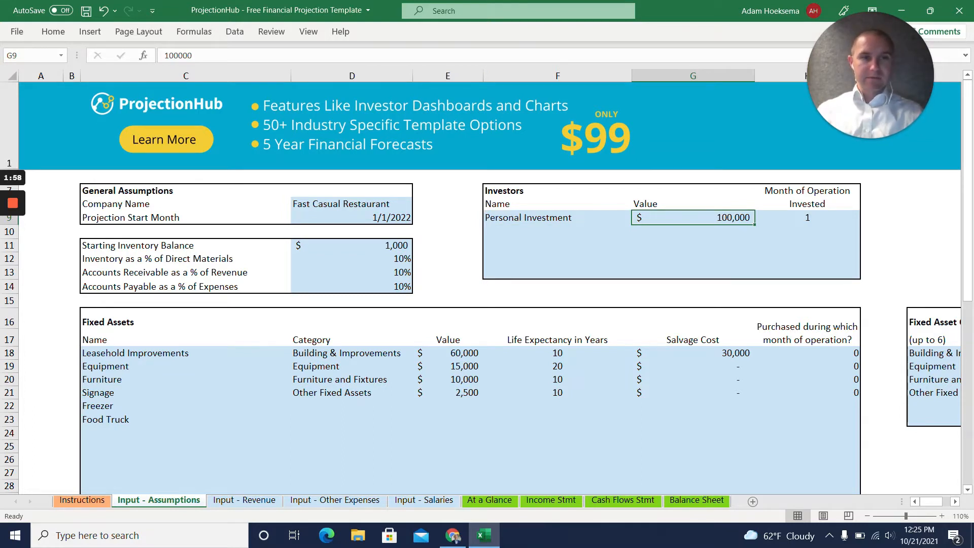
# Step: Examine the asset names listed in the Fixed Assets table, from Leasehold Improvements to Food Truck
pyautogui.scroll(-1, 487, 330)
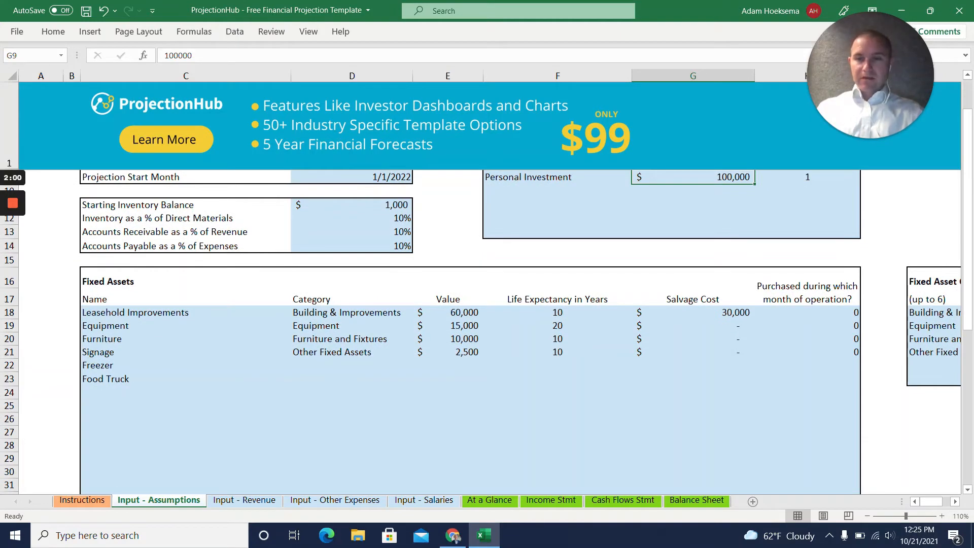
pyautogui.moveTo(136, 312); pyautogui.dragTo(350, 312)
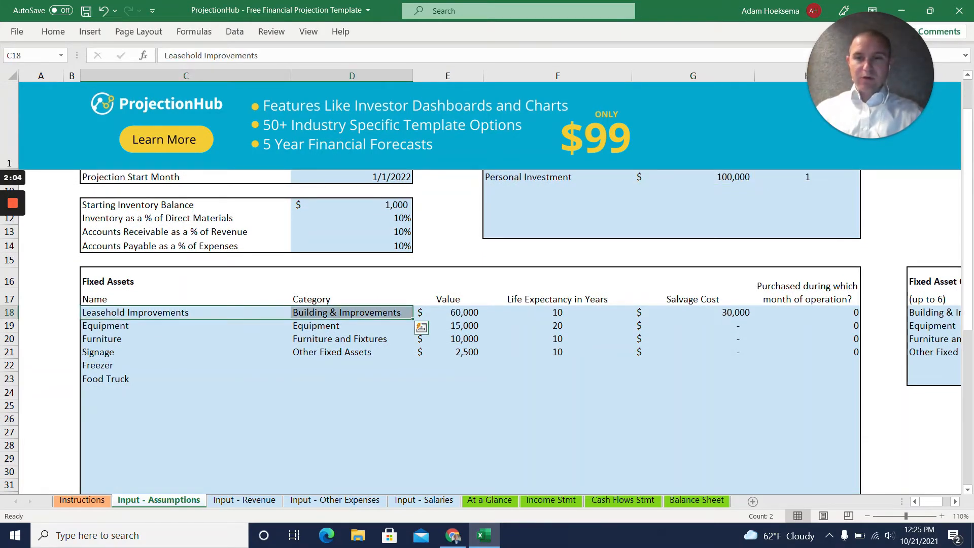
pyautogui.click(162, 326)
pyautogui.click(163, 339)
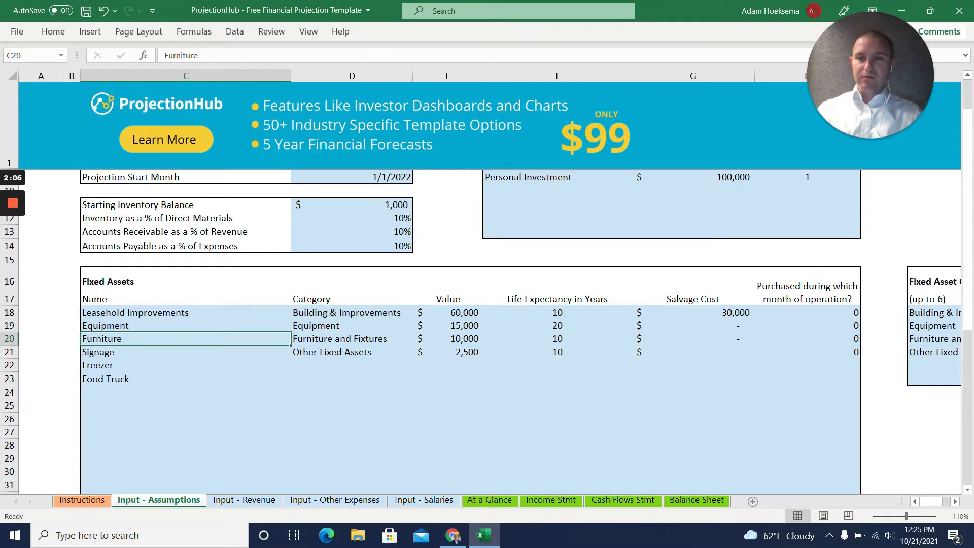
pyautogui.click(162, 365)
pyautogui.click(162, 379)
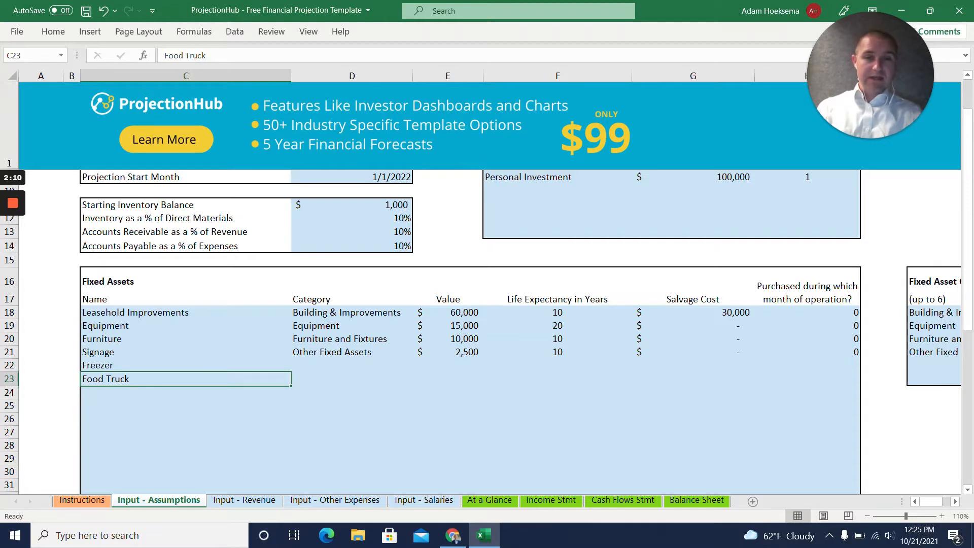
# Step: Check the Furniture asset's available categories, value, life expectancy, salvage cost and purchase month
pyautogui.click(366, 339)
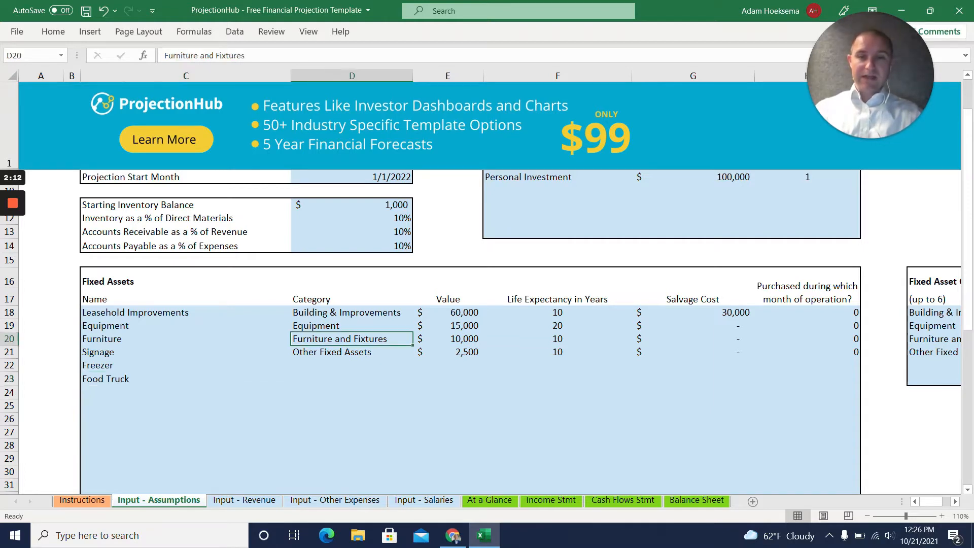
pyautogui.click(419, 339)
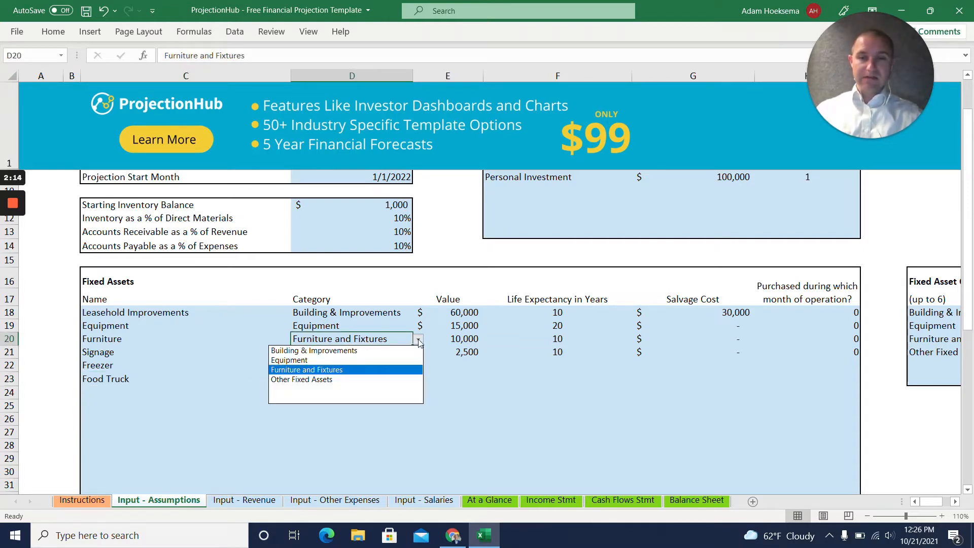
pyautogui.click(419, 340)
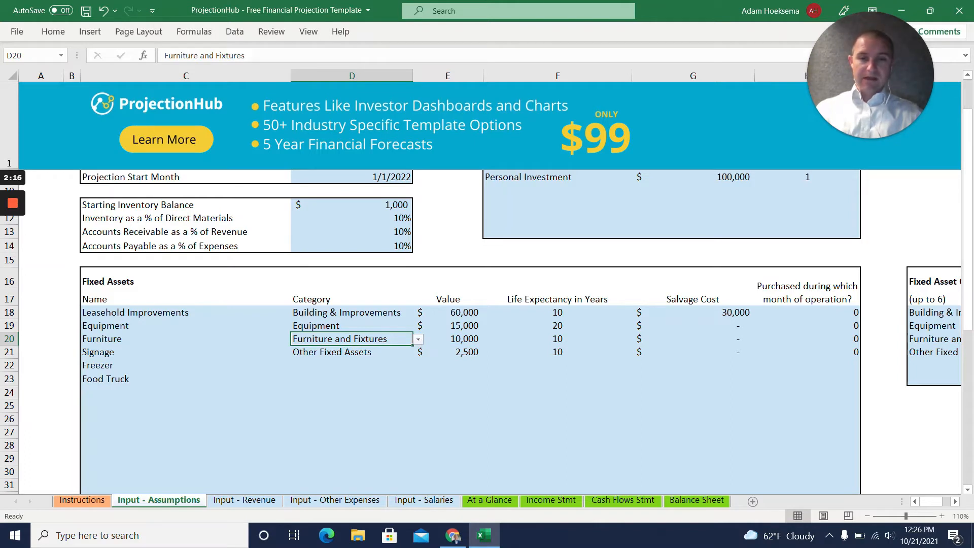
pyautogui.click(448, 339)
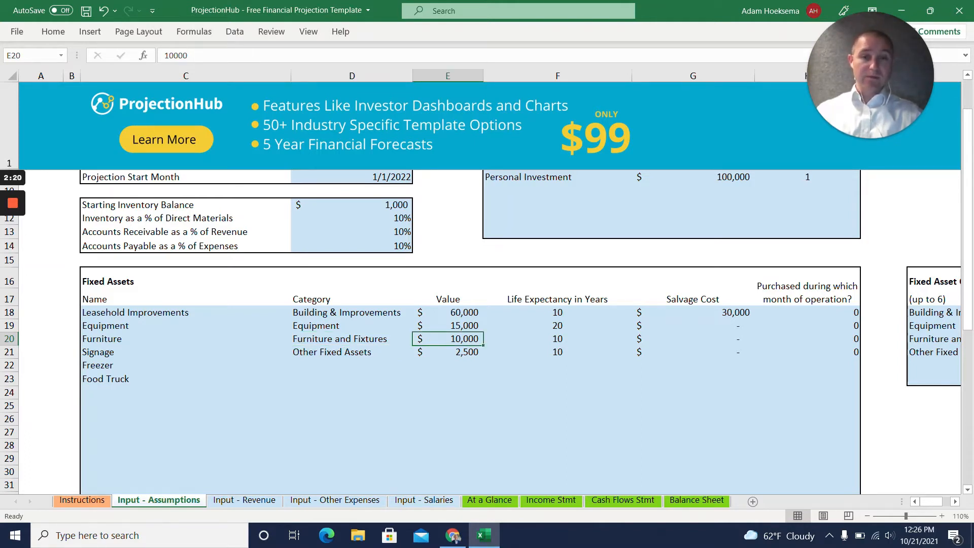
pyautogui.click(557, 339)
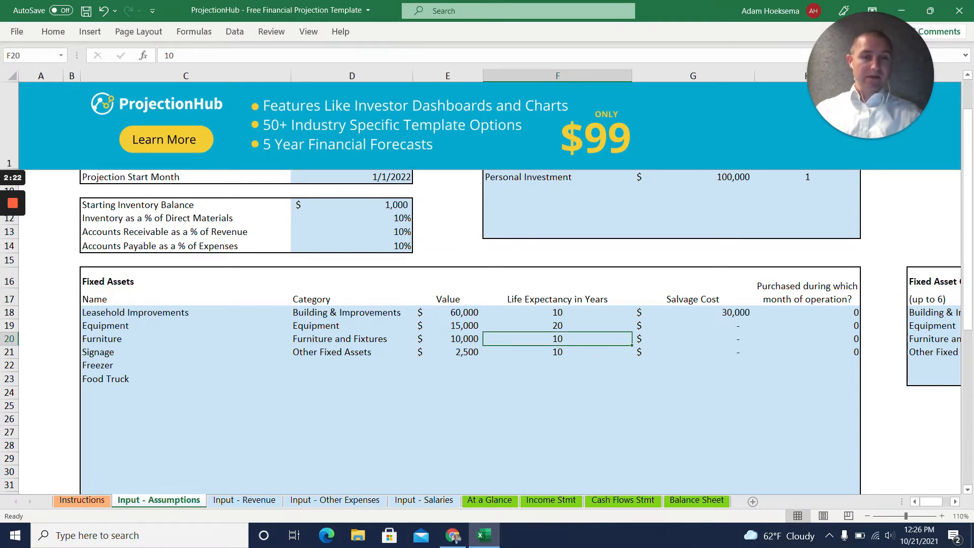
pyautogui.click(693, 339)
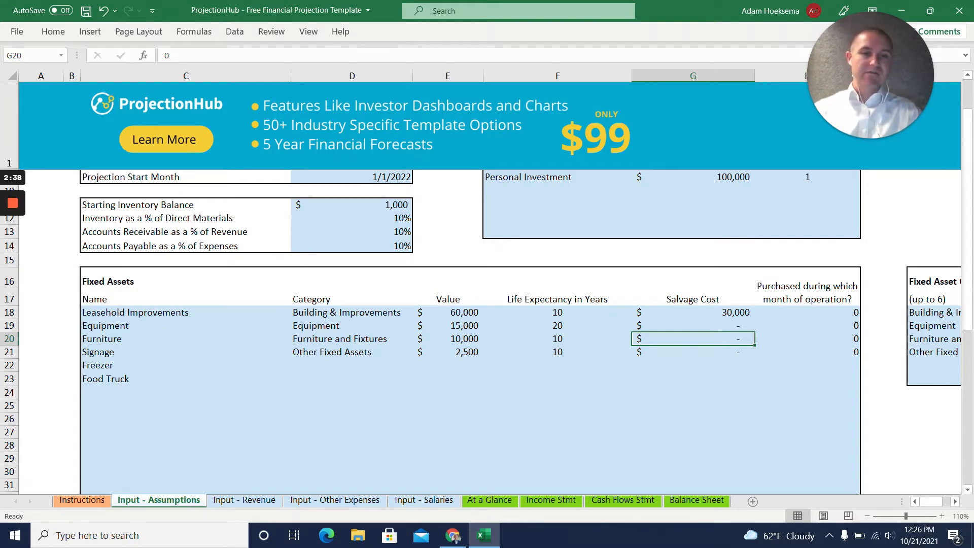
pyautogui.click(808, 339)
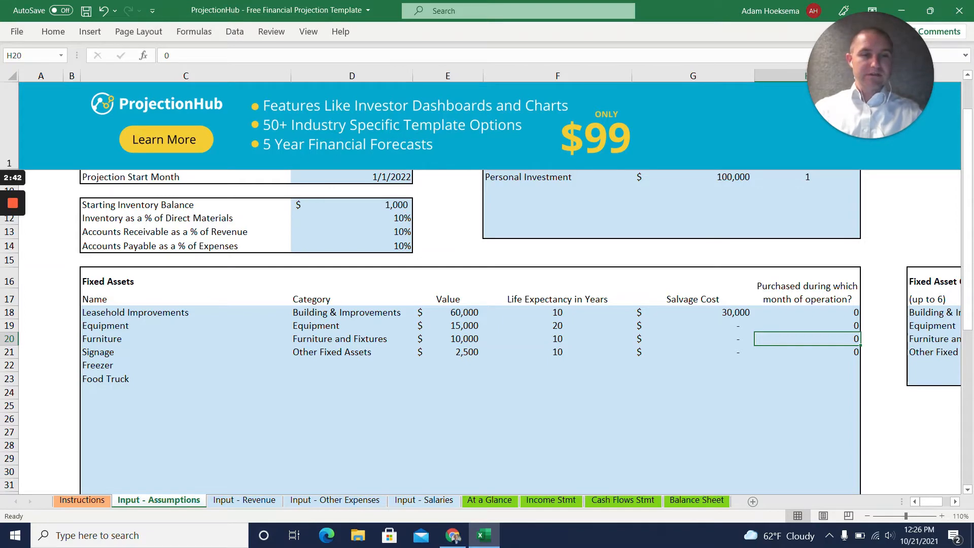
# Step: Add a second entry to the Loans table named Family Loan with an original amount of 50000
pyautogui.scroll(-5, 469, 330)
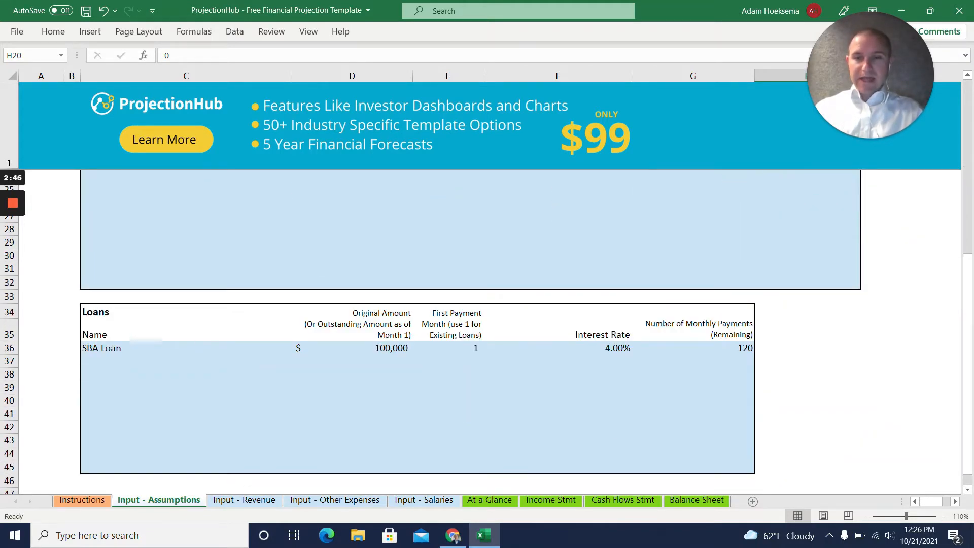
pyautogui.click(168, 360)
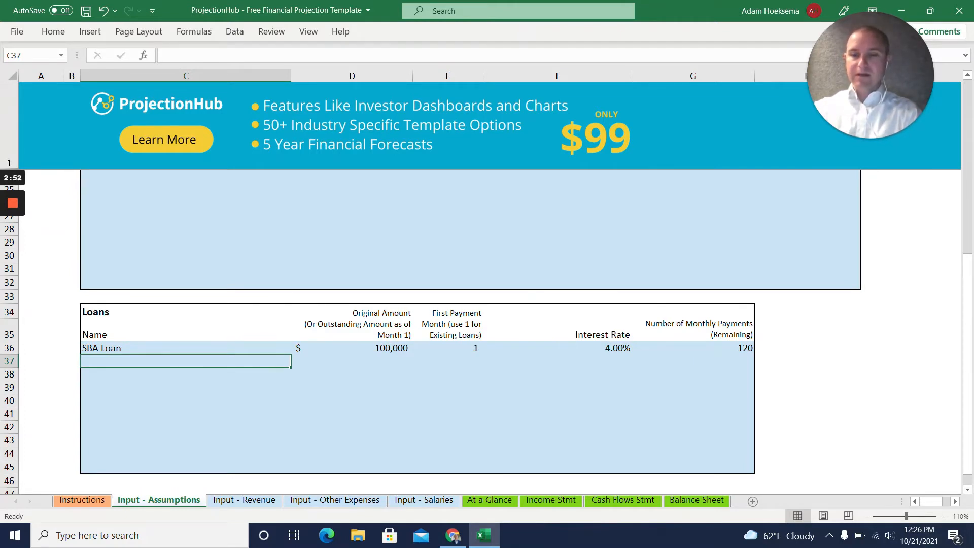
pyautogui.write('F')
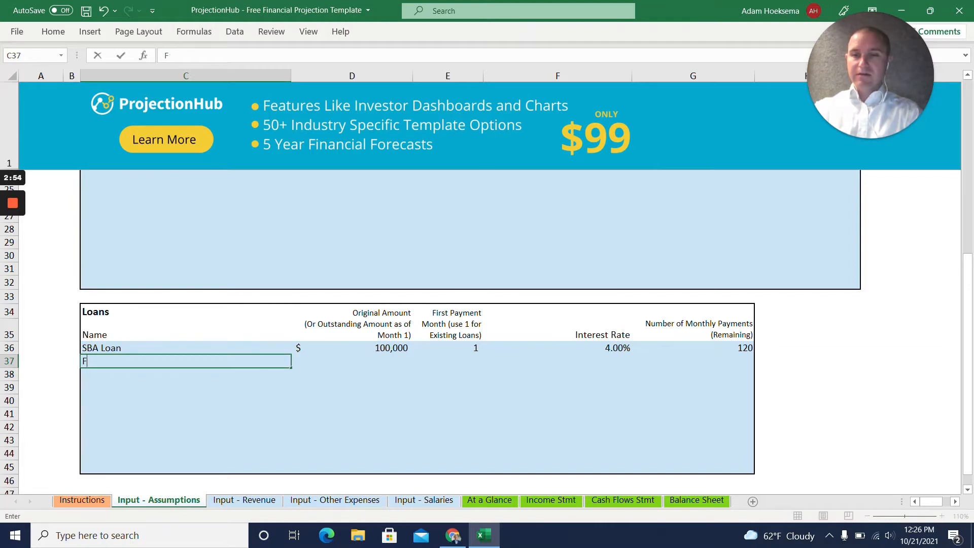
pyautogui.write('ramily Loan')
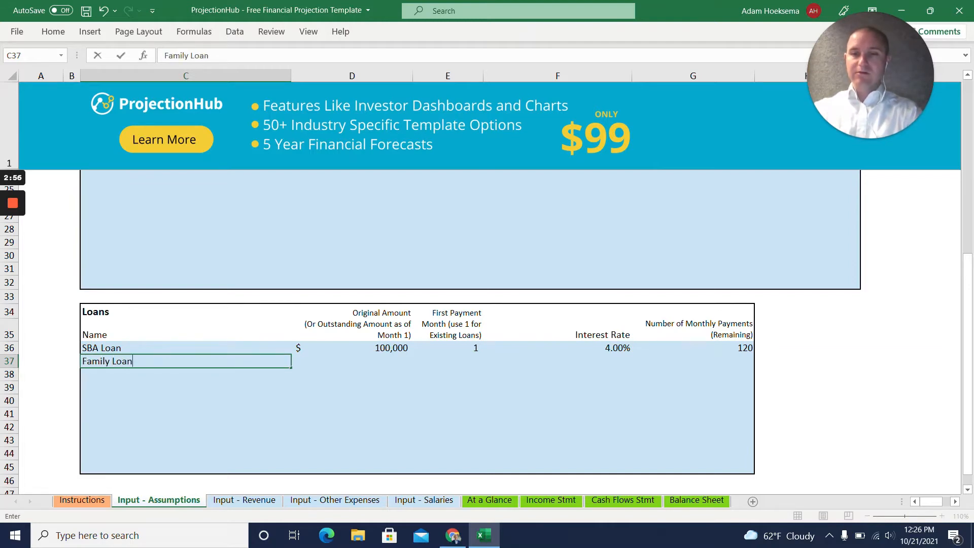
pyautogui.press('Return')
pyautogui.press('Up')
pyautogui.press('Right')
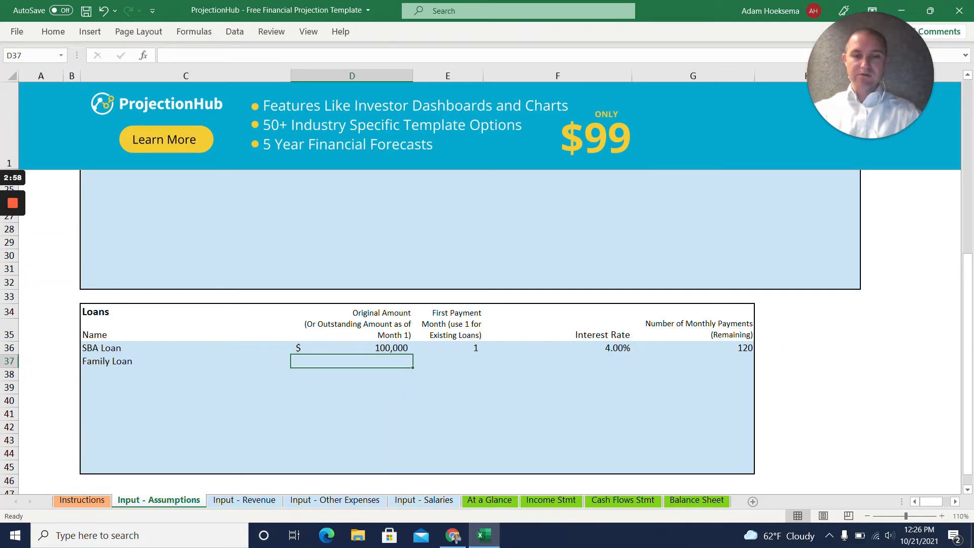
pyautogui.write('50000')
pyautogui.press('Return')
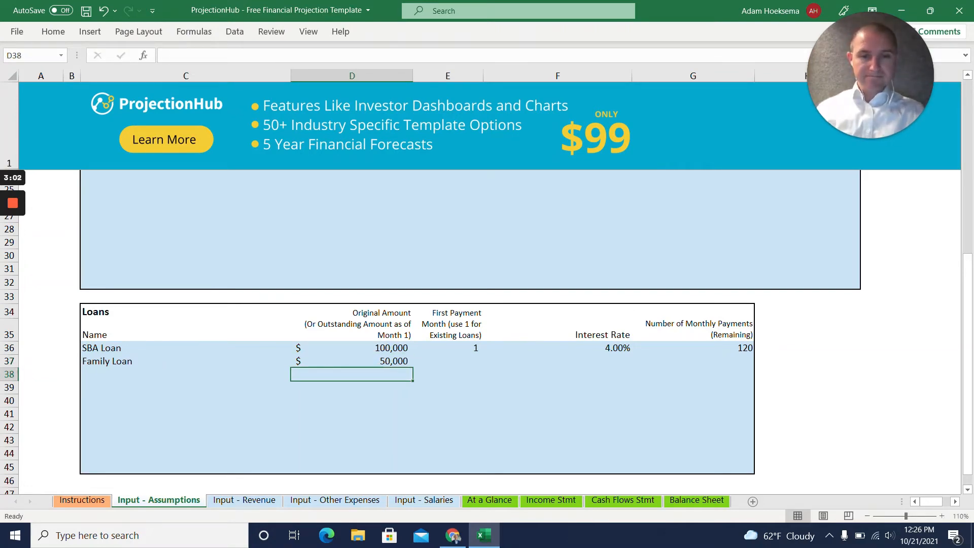
# Step: Set the Family Loan's first payment month to 6 and its interest rate to 5%
pyautogui.press('Up')
pyautogui.press('Right')
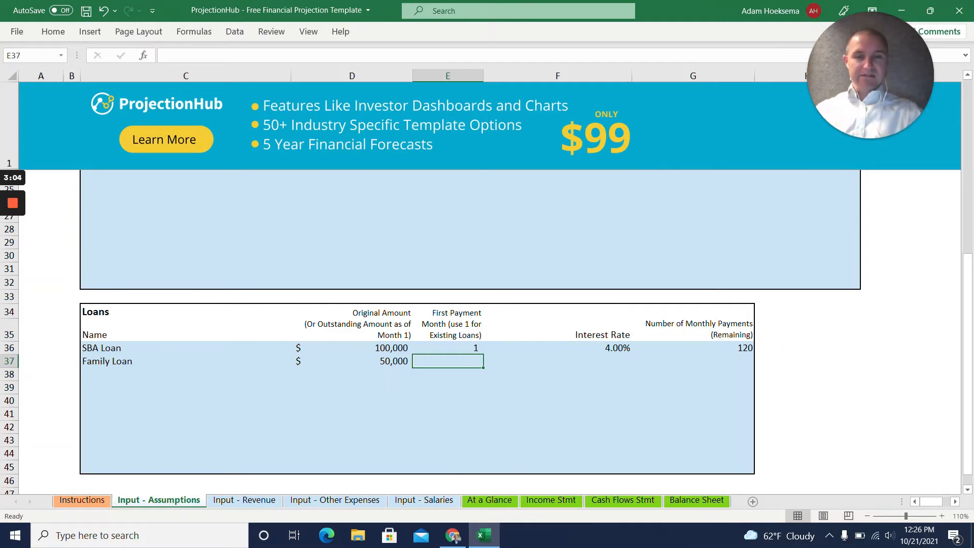
pyautogui.write('6')
pyautogui.press('Return')
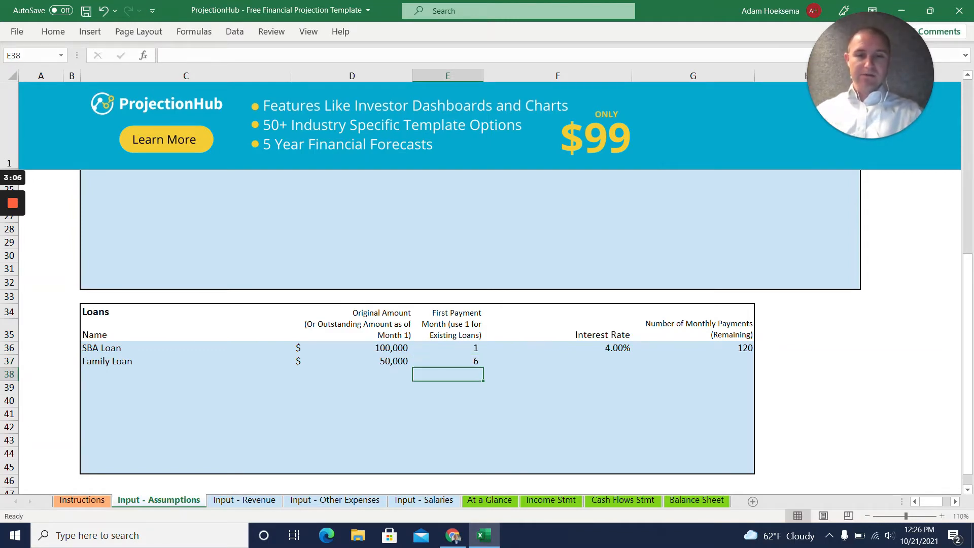
pyautogui.press('Up')
pyautogui.press('Right')
pyautogui.write('5')
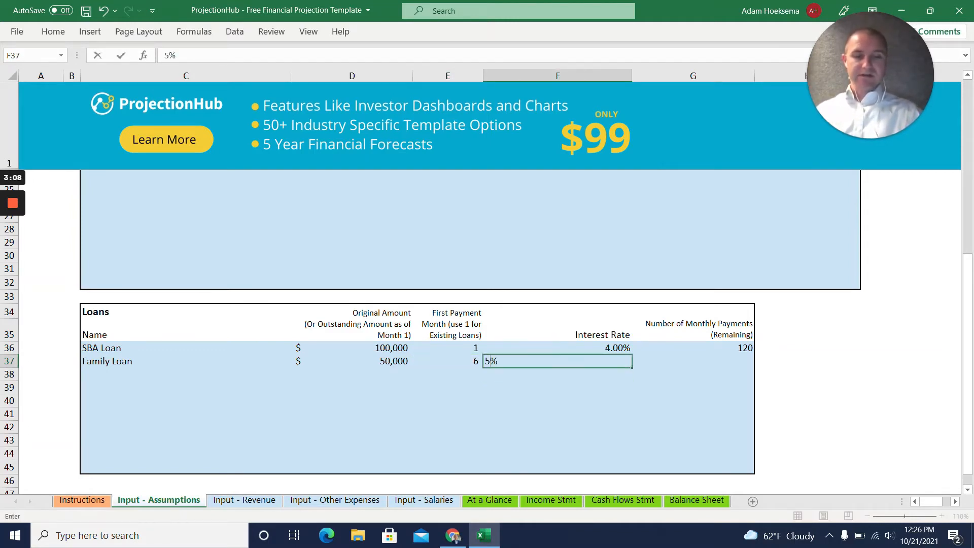
pyautogui.press('Return')
# Step: Set the Family Loan's number of monthly payments to 120
pyautogui.press('Right')
pyautogui.press('Up')
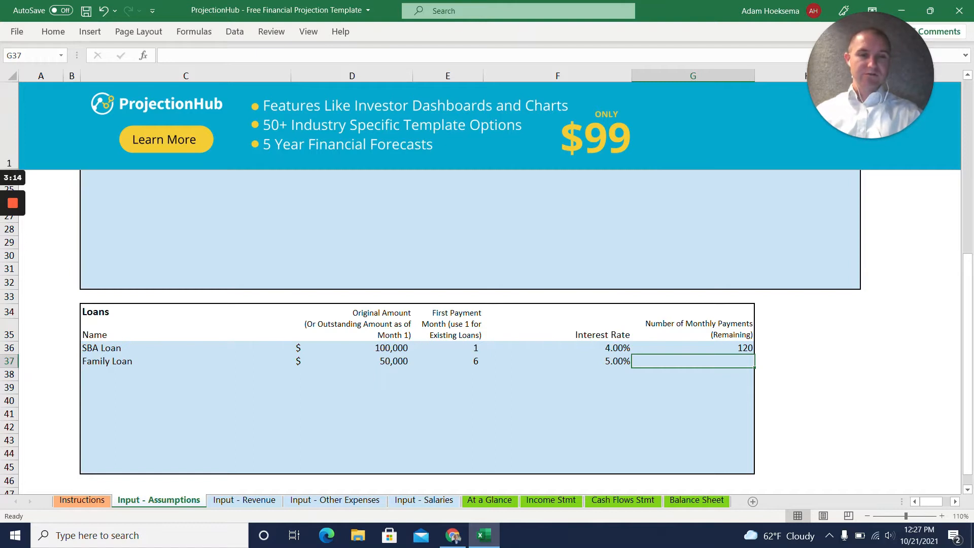
pyautogui.write('120')
pyautogui.press('Return')
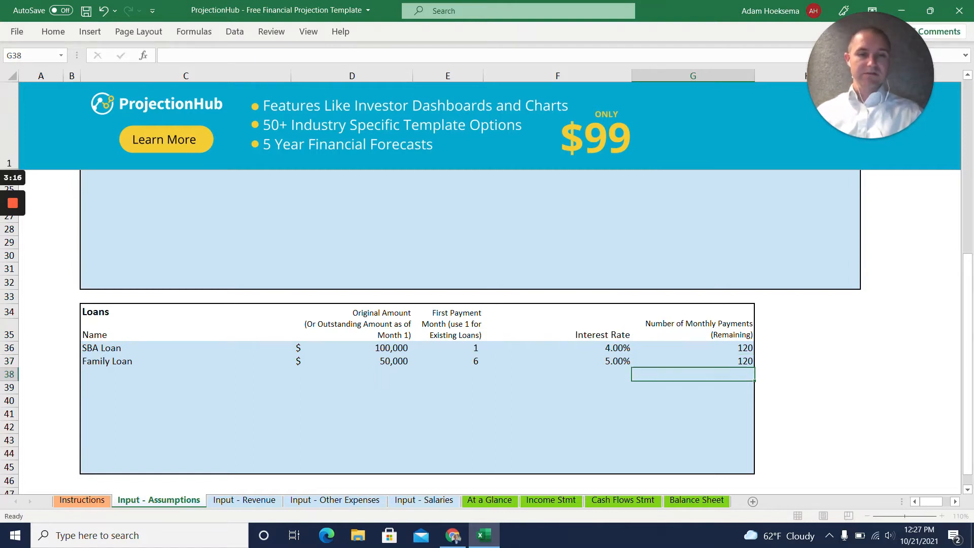
# Step: Open the Input - Revenue sheet and examine the Number of Units Sold entries for the first three months
pyautogui.click(240, 502)
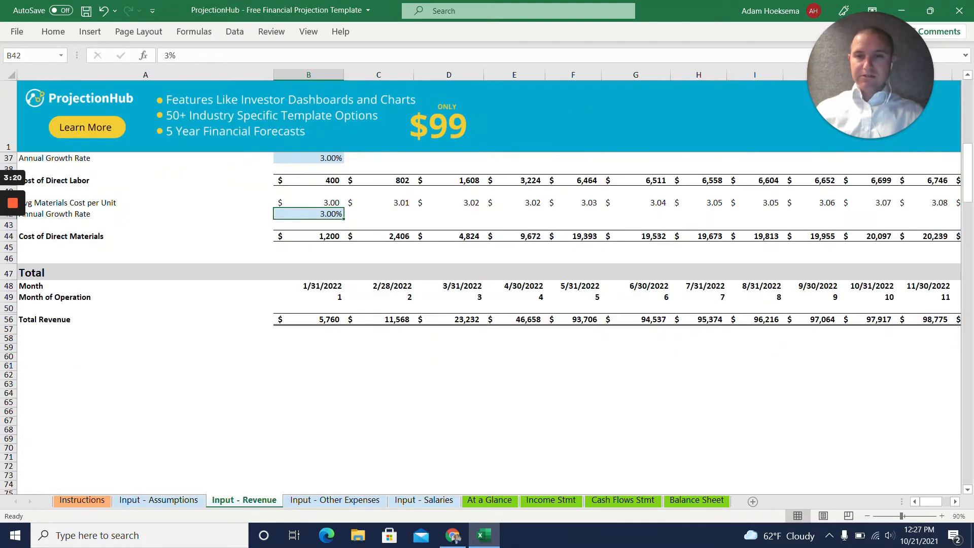
pyautogui.scroll(6, 487, 320)
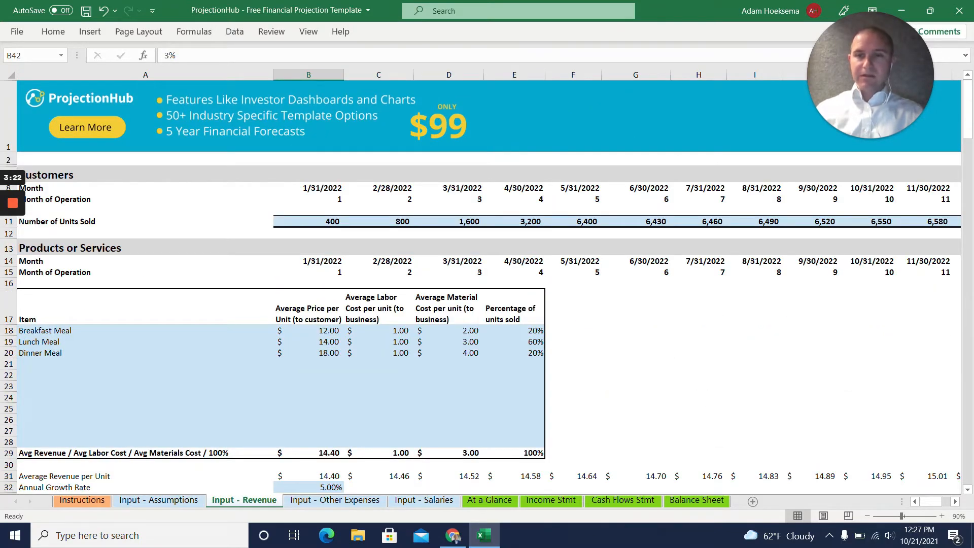
pyautogui.click(309, 222)
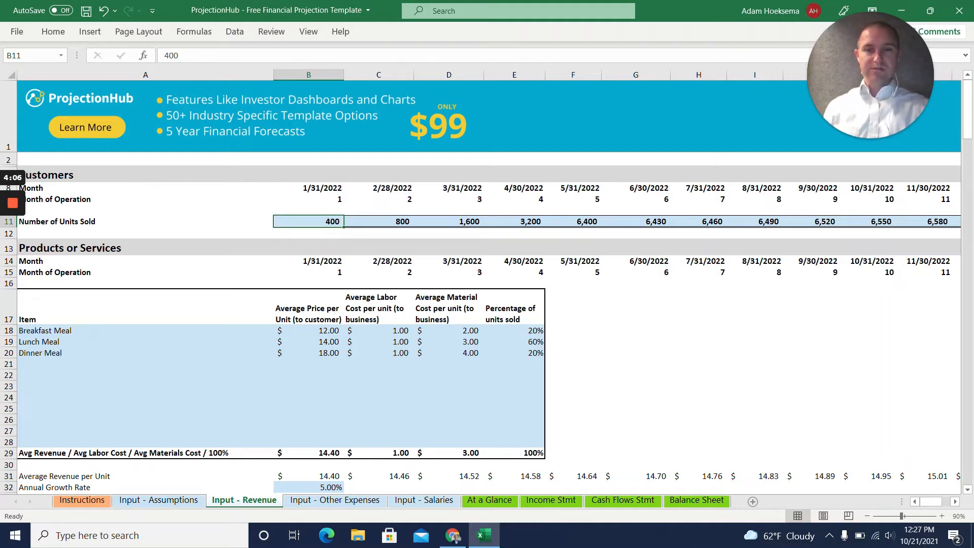
pyautogui.click(378, 222)
pyautogui.click(449, 221)
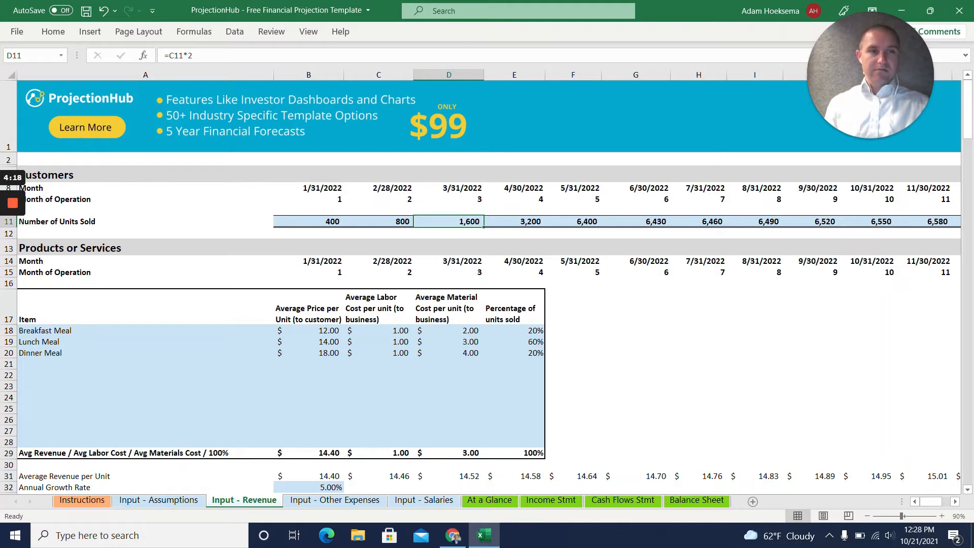
# Step: Check the Breakfast Meal's price, labor cost and percentage of units sold against the first month's units
pyautogui.click(145, 331)
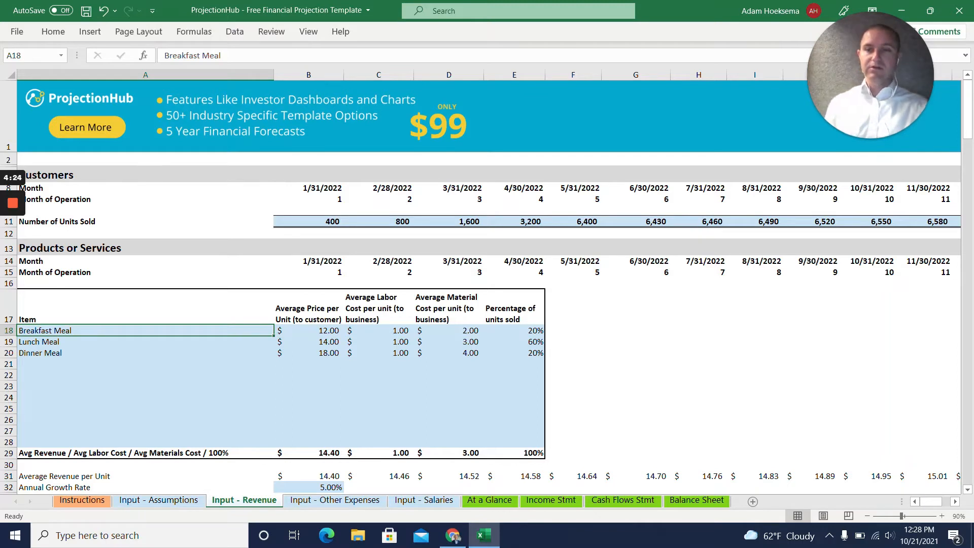
pyautogui.click(309, 331)
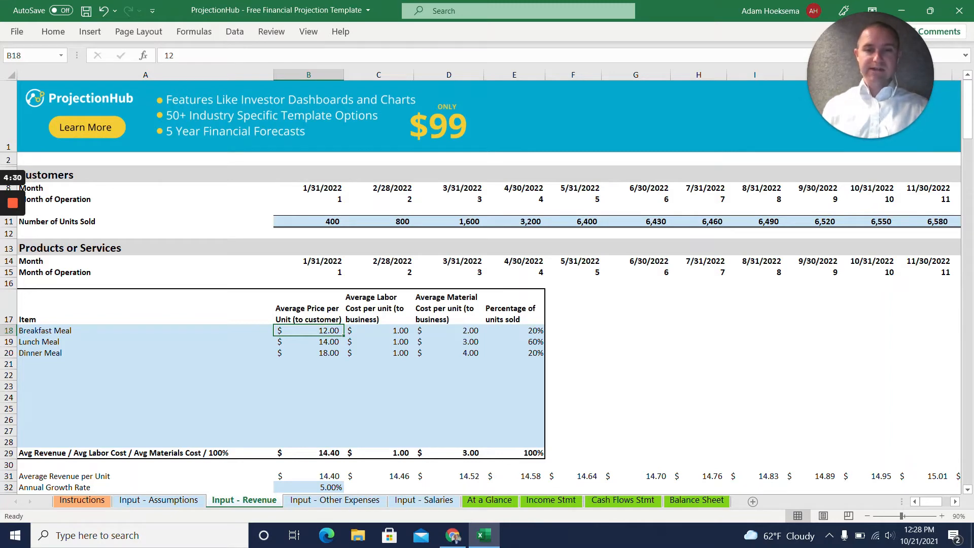
pyautogui.click(378, 331)
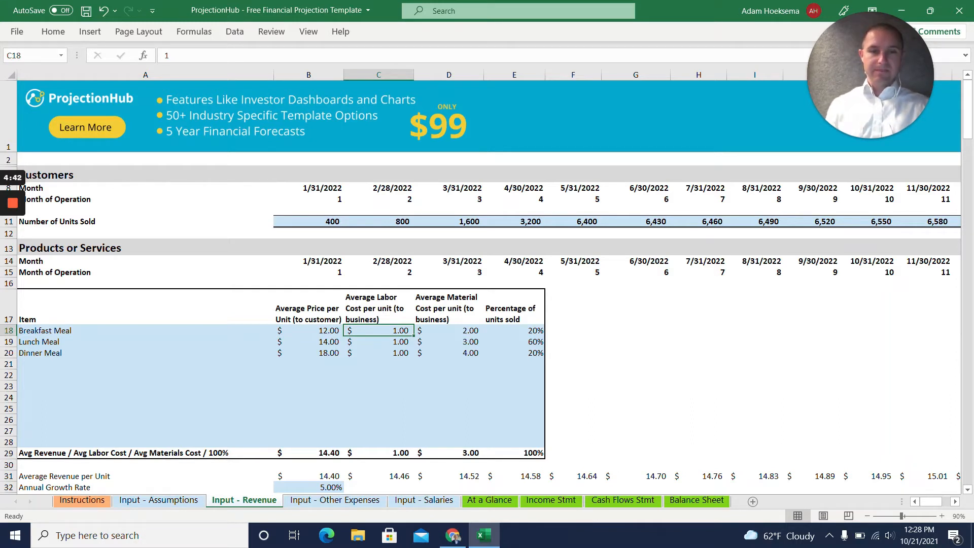
pyautogui.click(514, 331)
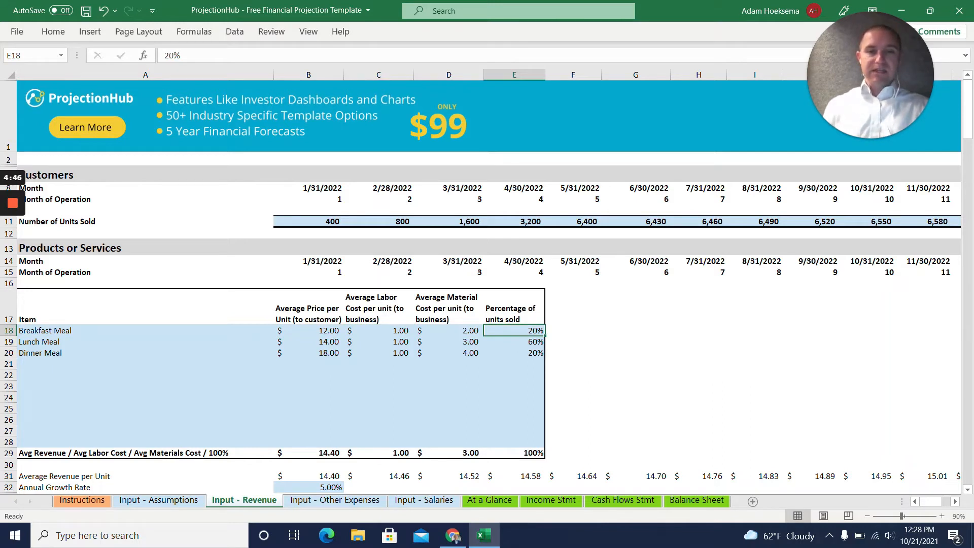
pyautogui.click(309, 222)
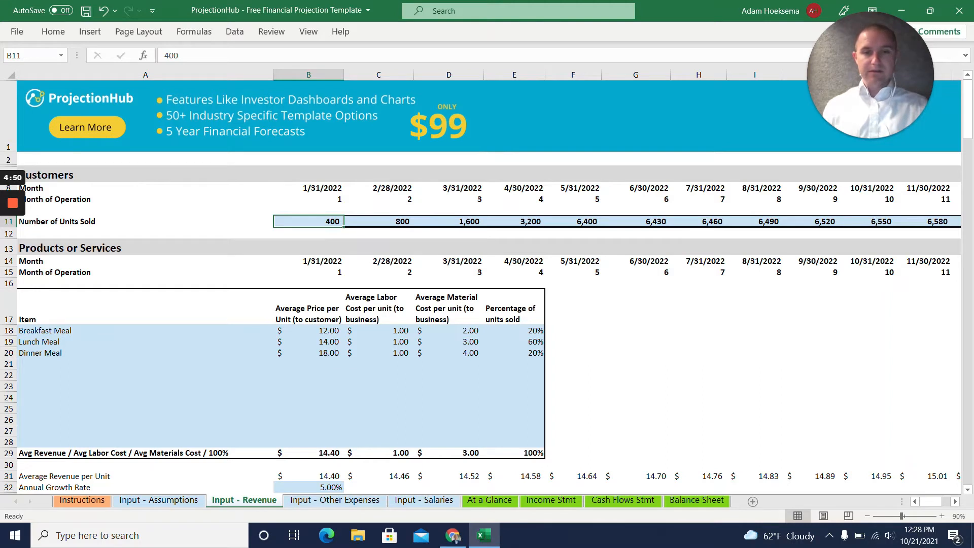
pyautogui.click(514, 331)
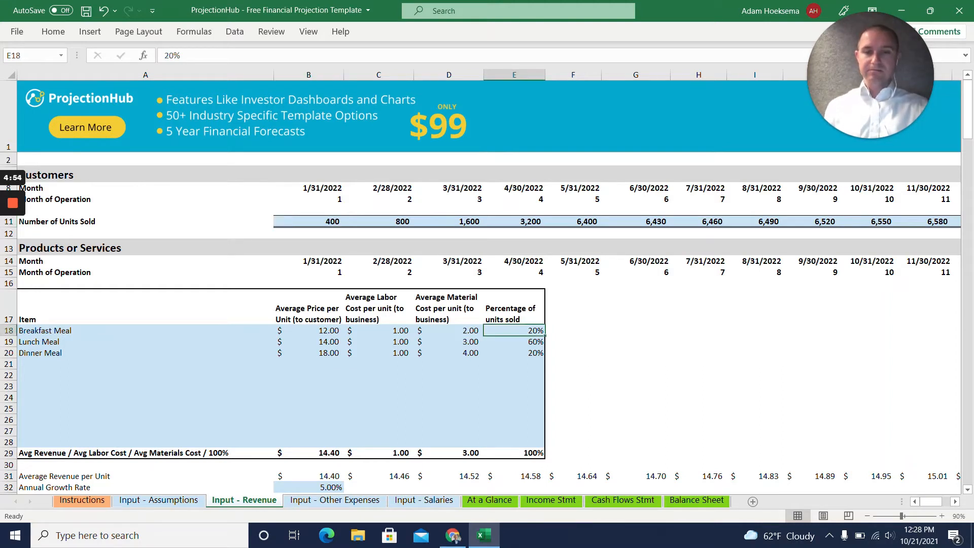
# Step: Examine the annual growth rates for average revenue, labor cost and materials cost per unit
pyautogui.scroll(-8, 487, 325)
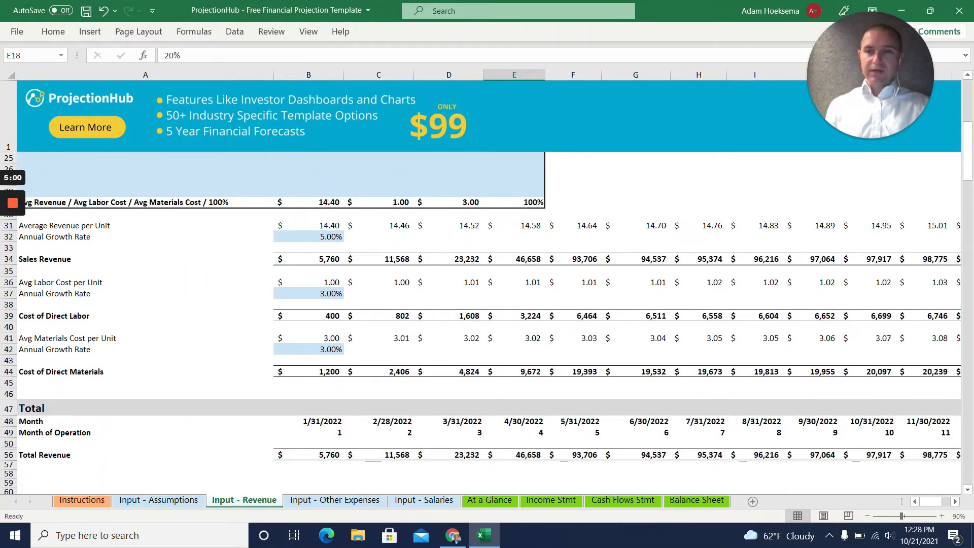
pyautogui.click(309, 237)
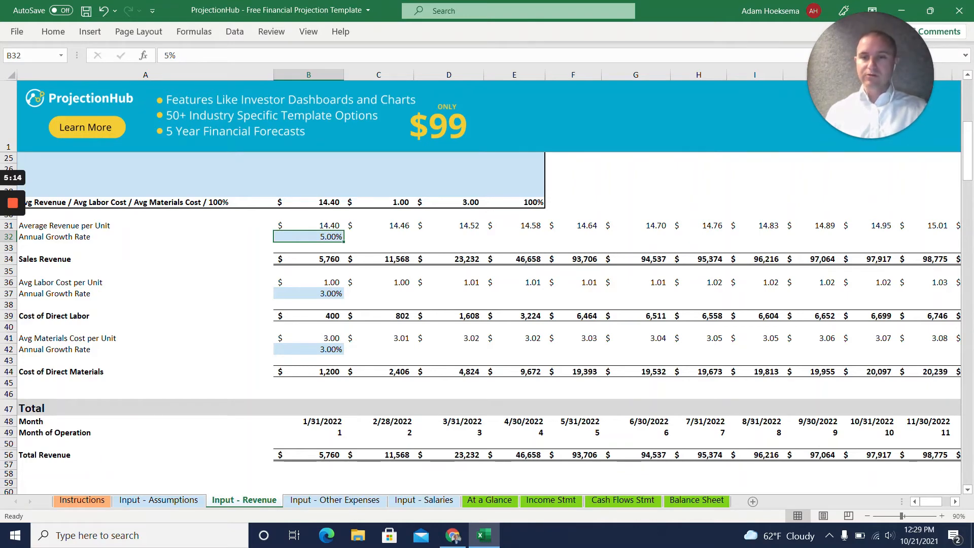
pyautogui.click(309, 294)
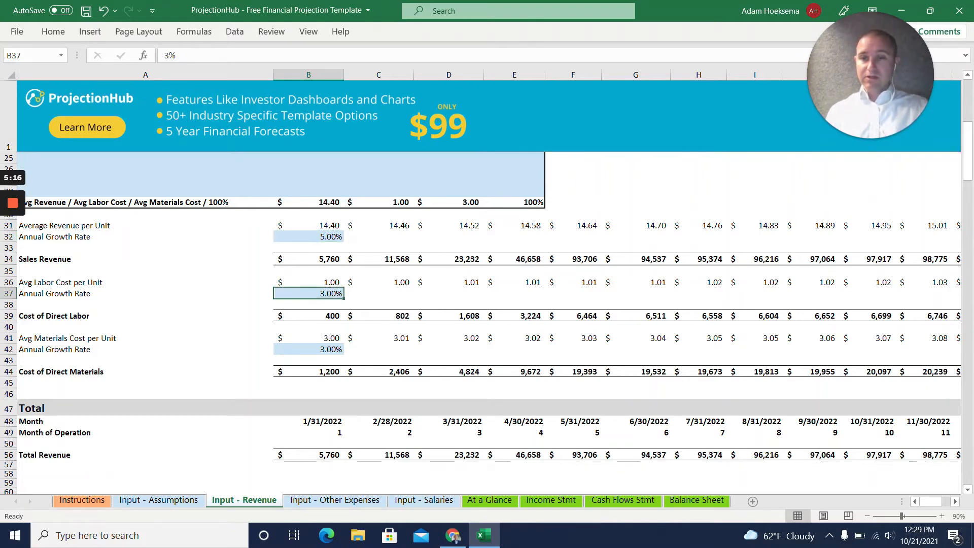
pyautogui.click(308, 350)
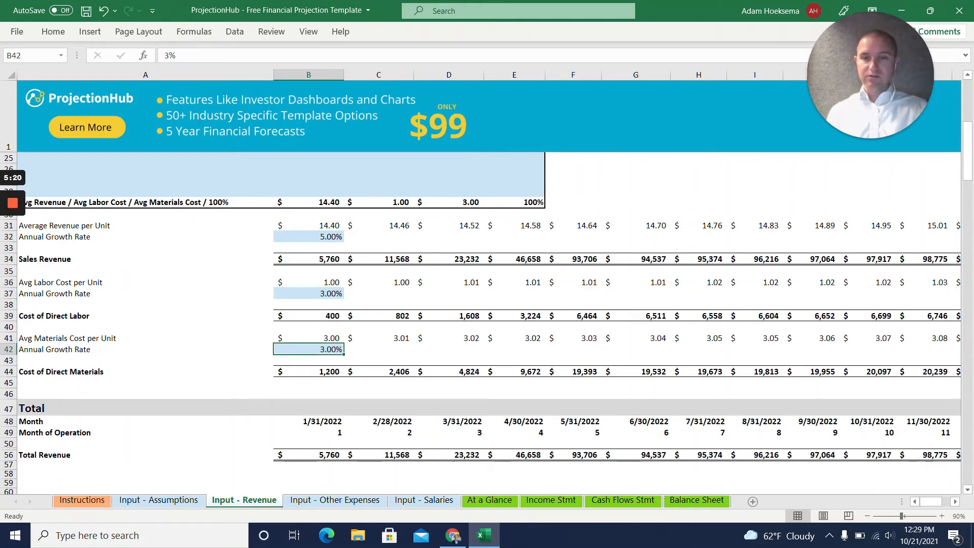
# Step: Open the Input - Other Expenses sheet and examine the Accounting, POS Services and Transaction Fees expense items
pyautogui.click(344, 501)
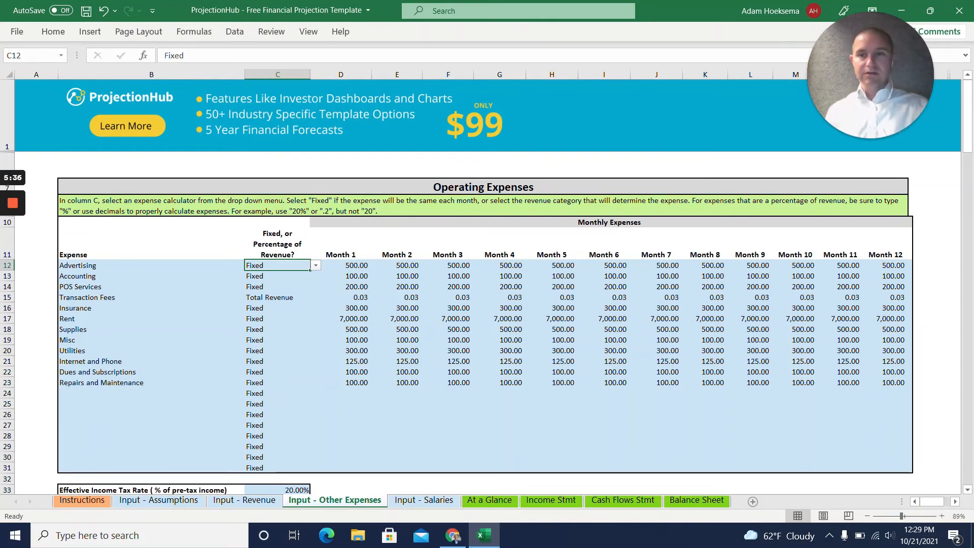
pyautogui.click(151, 276)
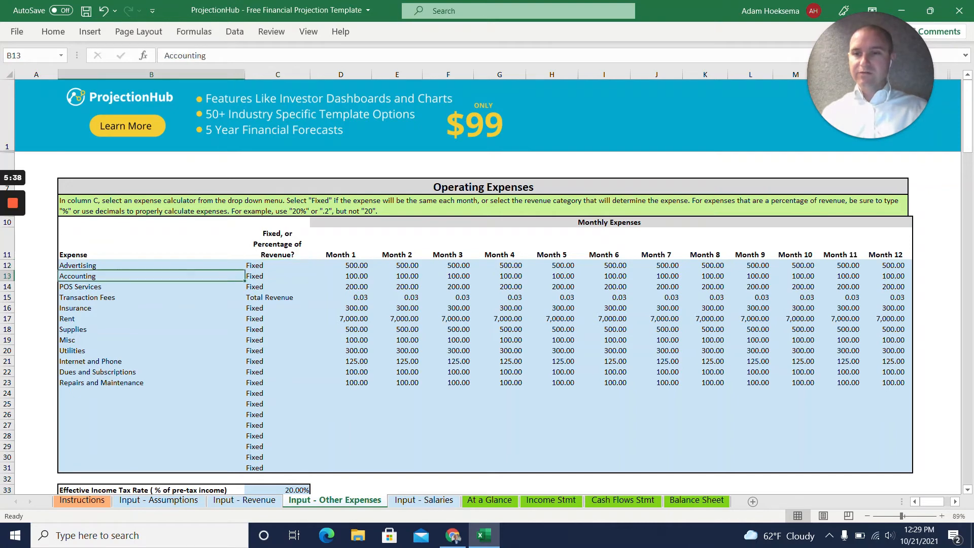
pyautogui.click(152, 286)
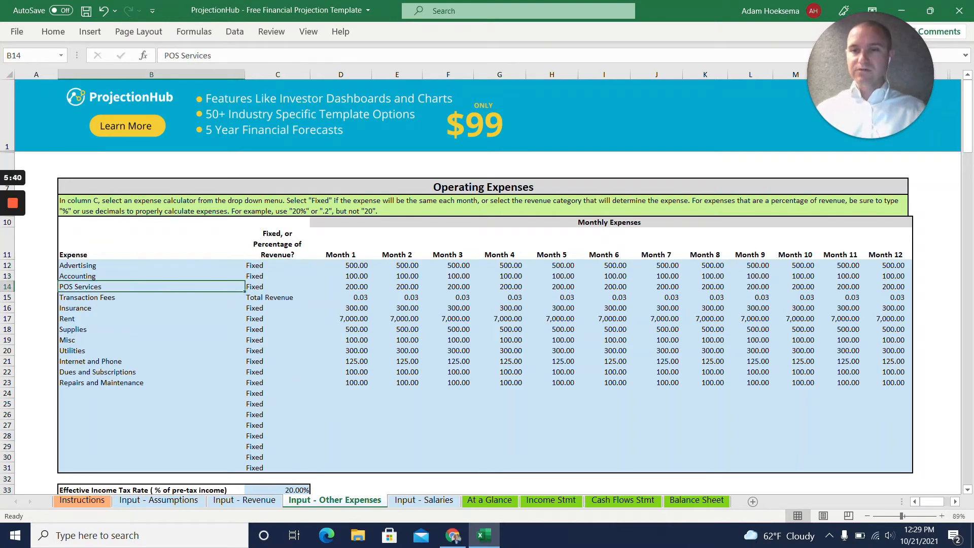
pyautogui.click(151, 298)
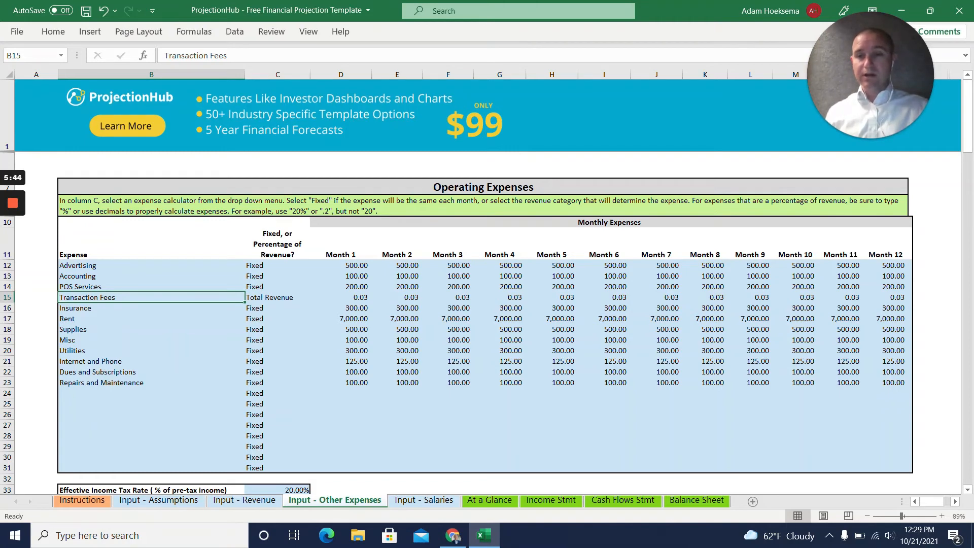
# Step: Choose Total Revenue as the basis for Transaction Fees and check the Month 1 amounts for Transaction Fees and Supplies
pyautogui.click(285, 298)
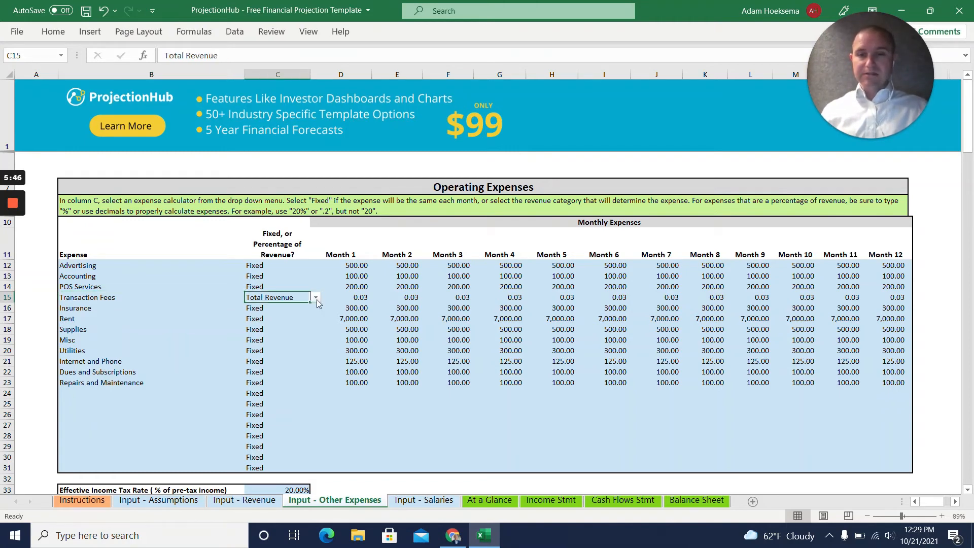
pyautogui.click(316, 298)
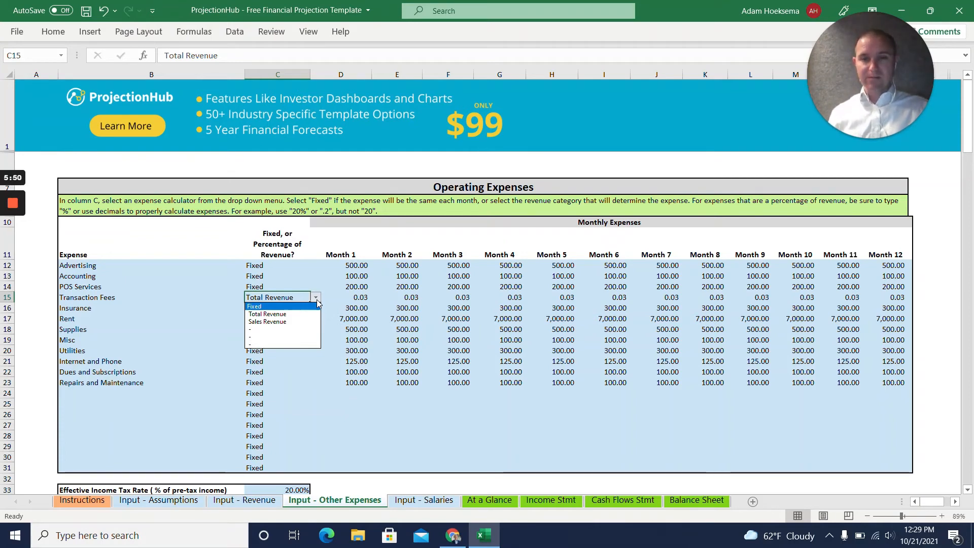
pyautogui.click(268, 314)
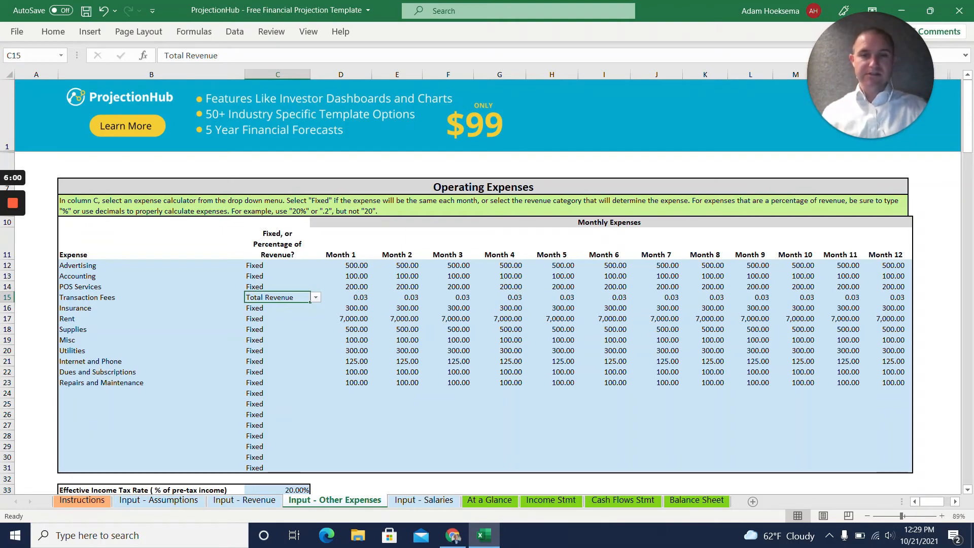
pyautogui.click(341, 298)
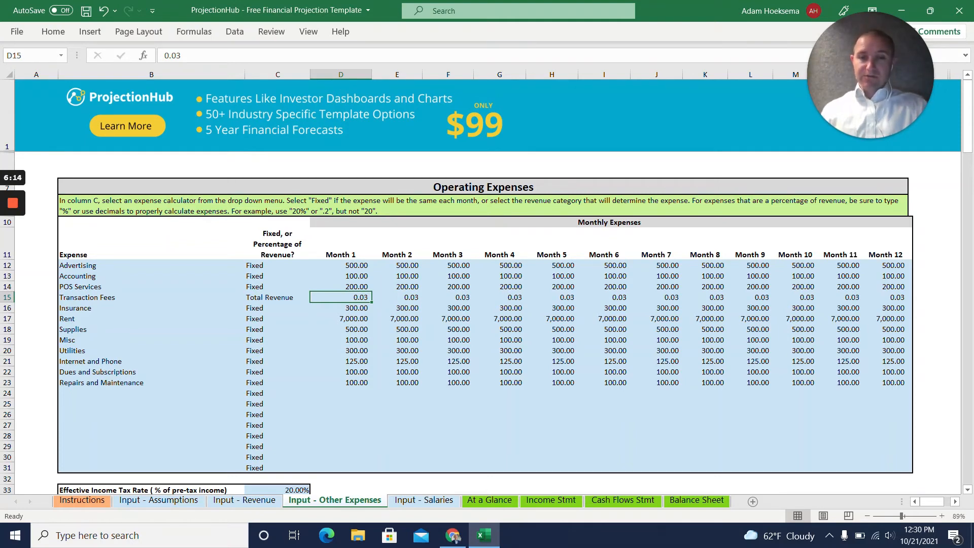
pyautogui.click(341, 329)
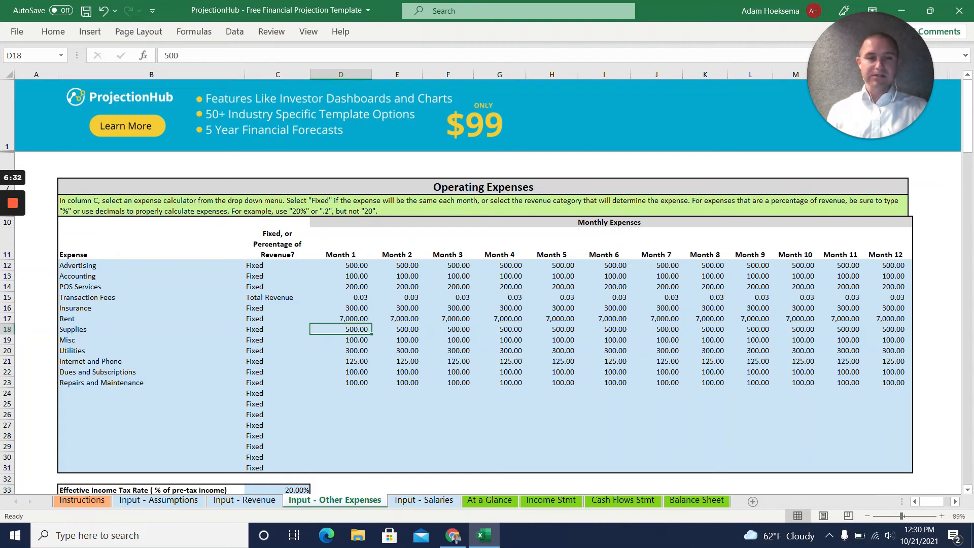
# Step: Open the Input - Salaries sheet and examine the Manager's salary, employer taxes, benefits, start and end months, and employee count
pyautogui.click(396, 502)
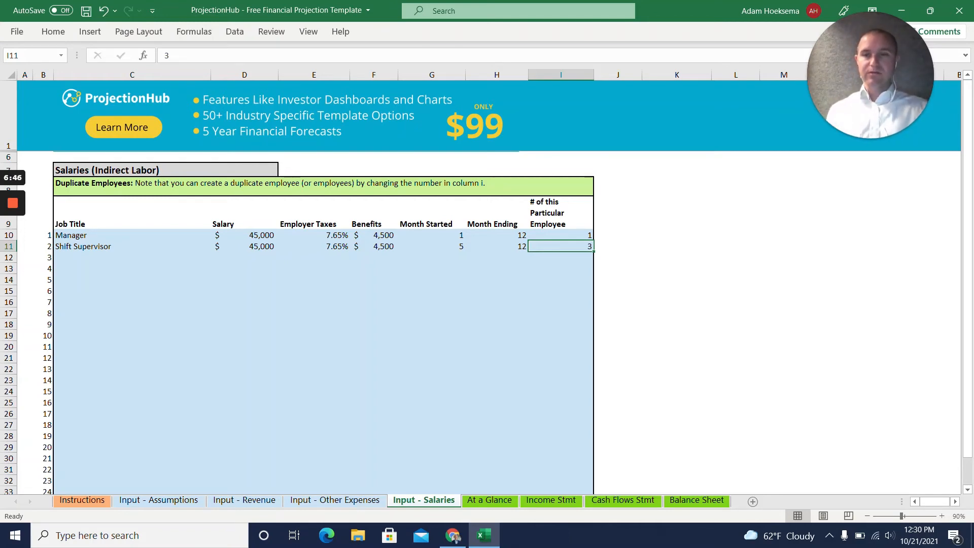
pyautogui.click(132, 235)
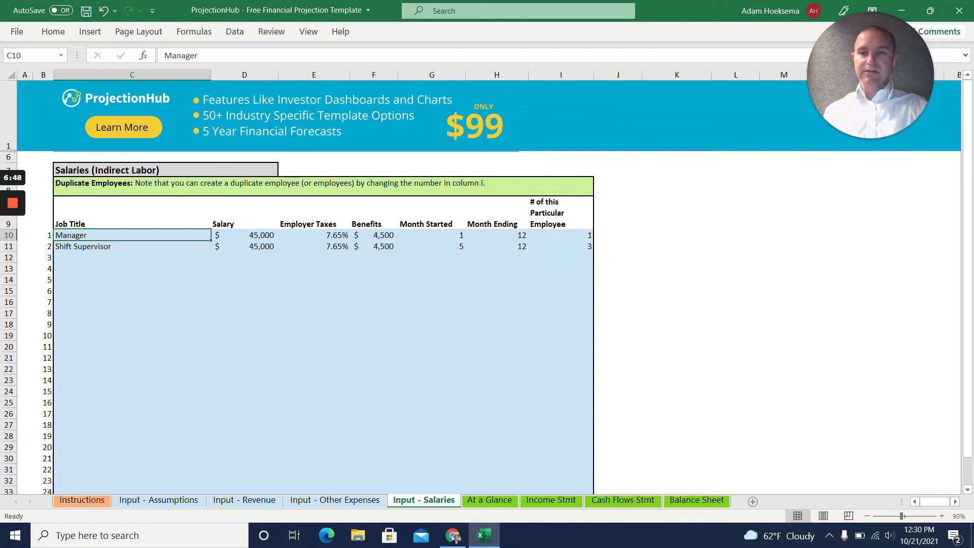
pyautogui.click(244, 235)
pyautogui.click(315, 235)
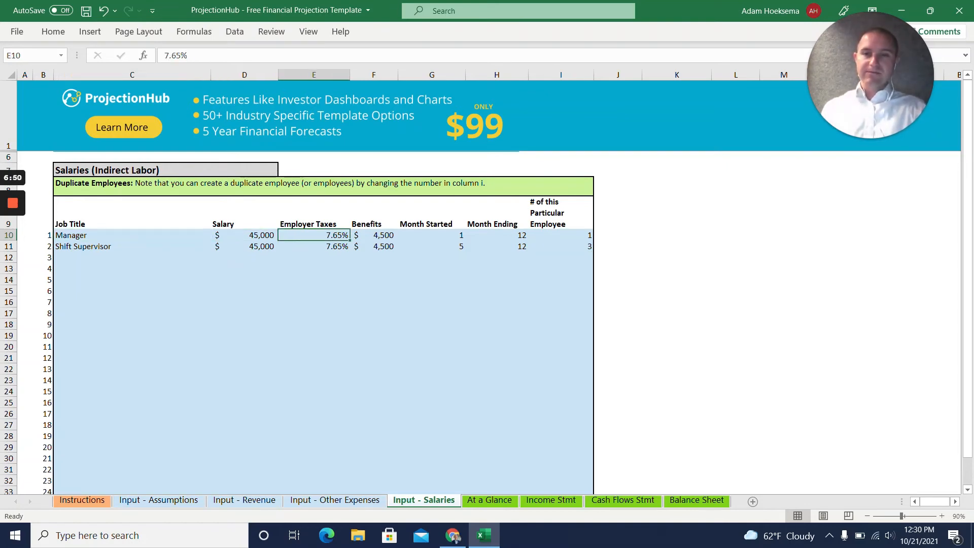
pyautogui.click(374, 236)
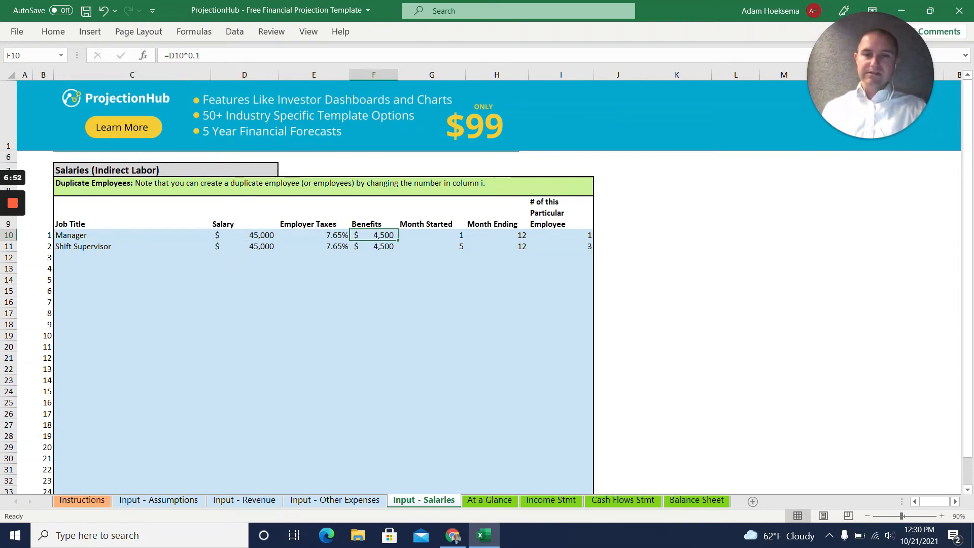
pyautogui.click(432, 236)
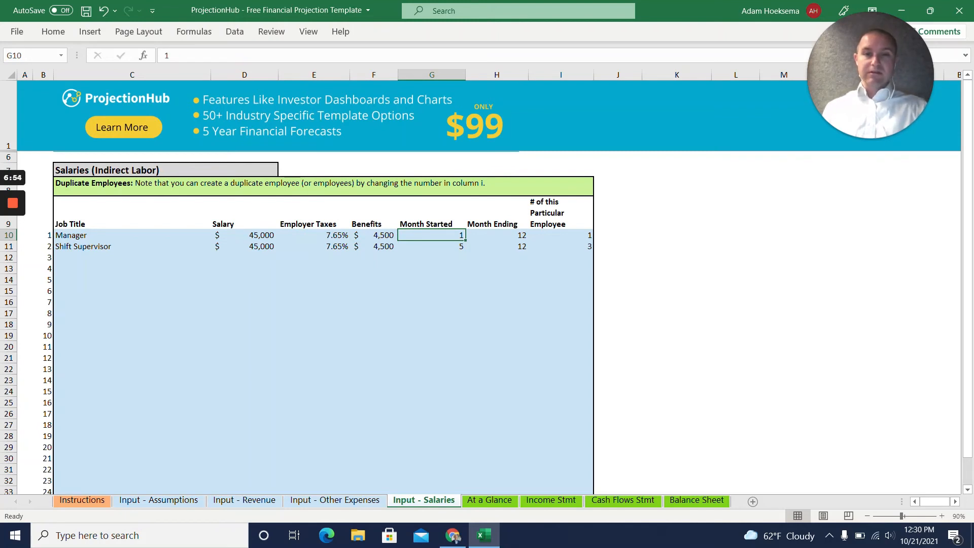
pyautogui.click(497, 236)
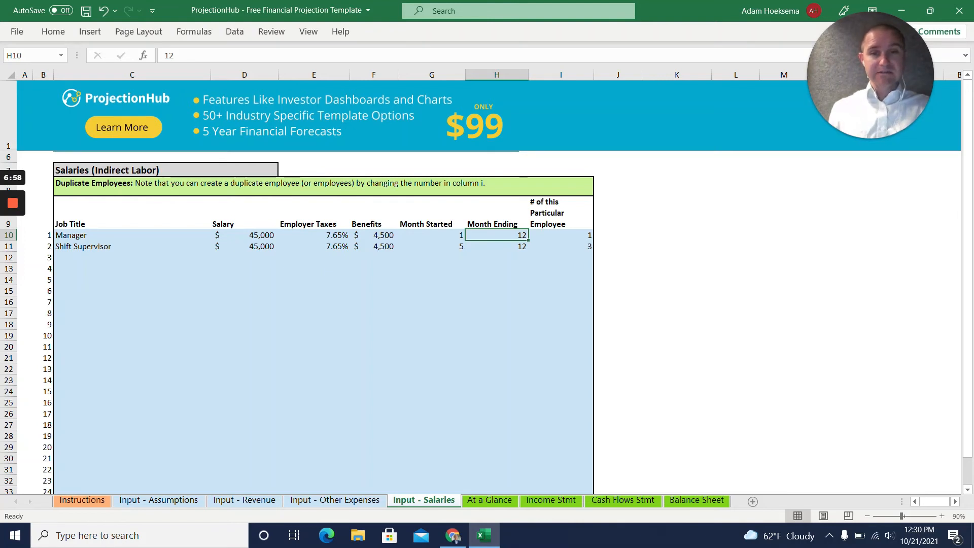
pyautogui.click(561, 235)
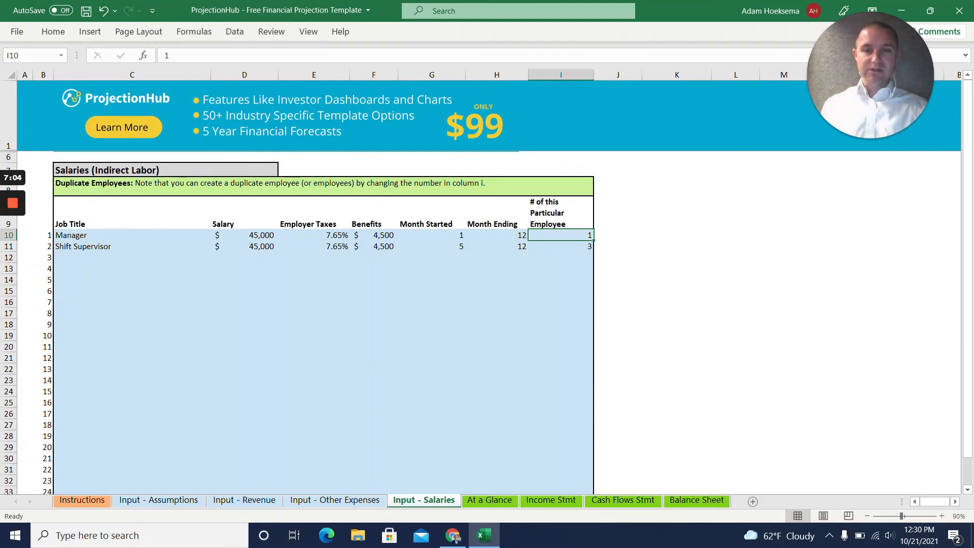
# Step: Compare the Manager's and Shift Supervisor's starting months and number of employees on the Input - Salaries sheet
pyautogui.click(432, 235)
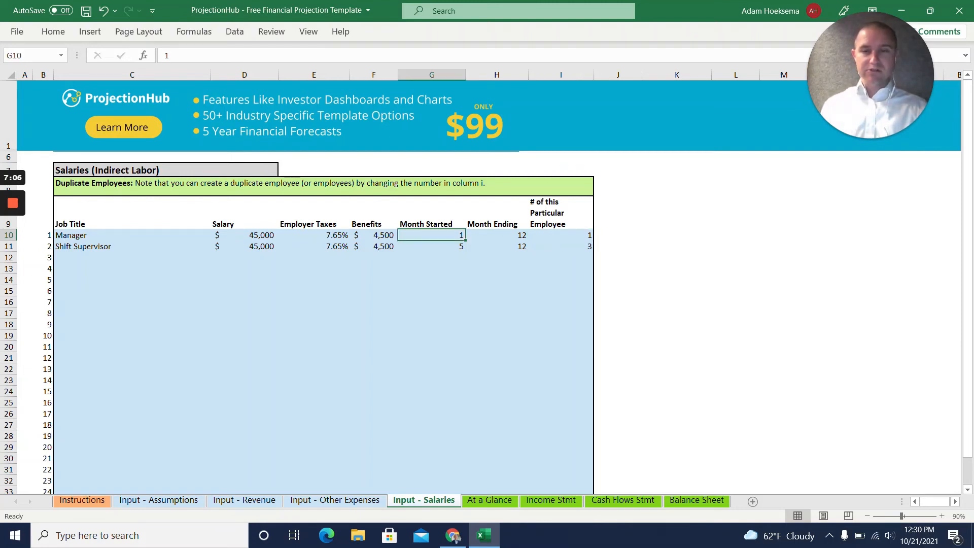
pyautogui.click(432, 246)
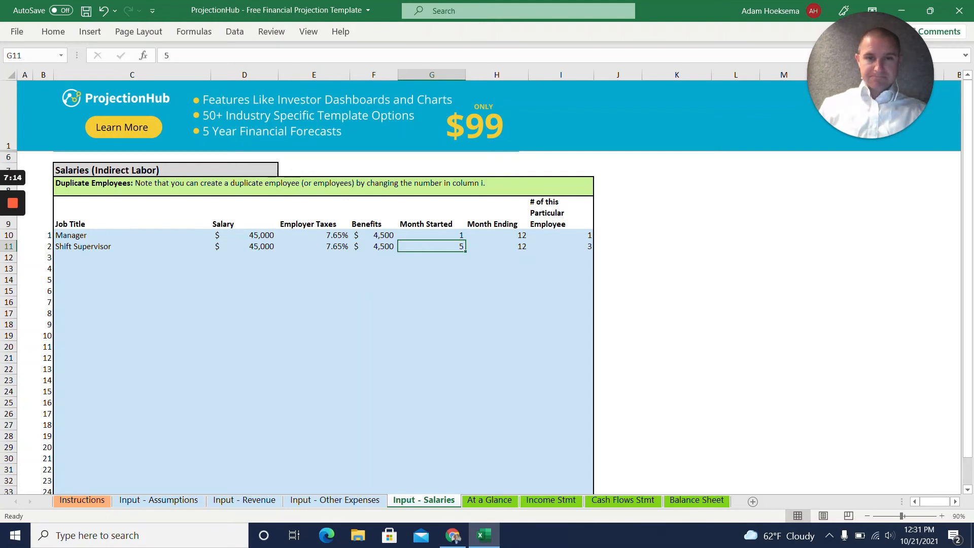
pyautogui.click(561, 247)
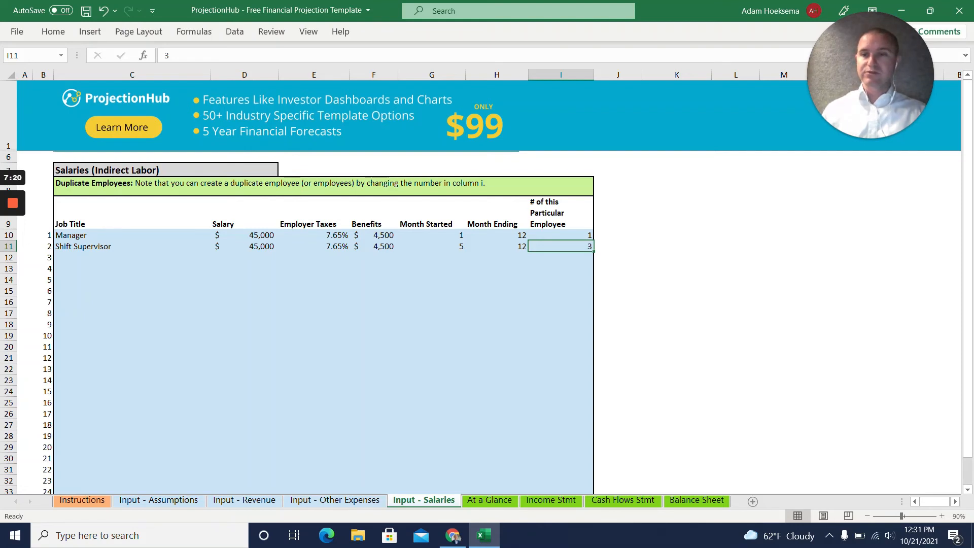
pyautogui.click(561, 236)
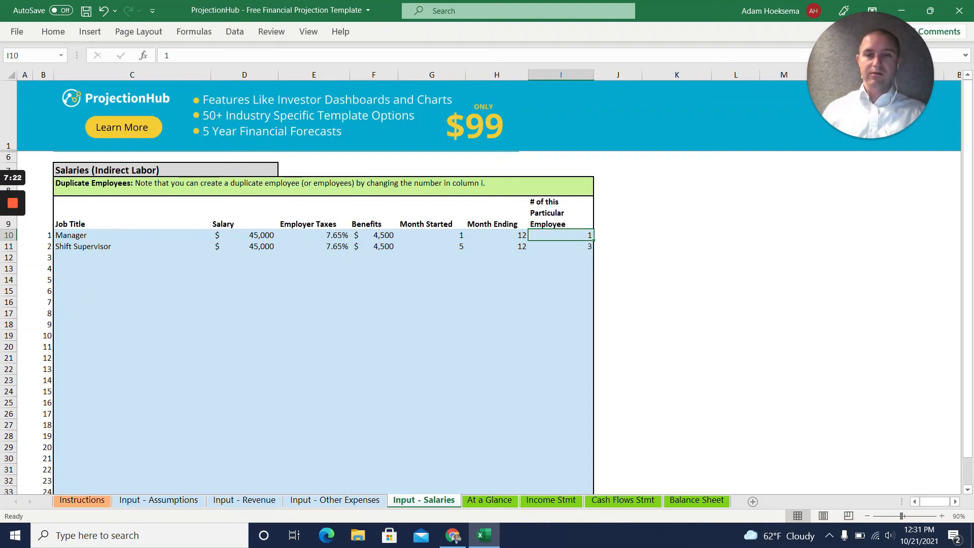
pyautogui.click(560, 247)
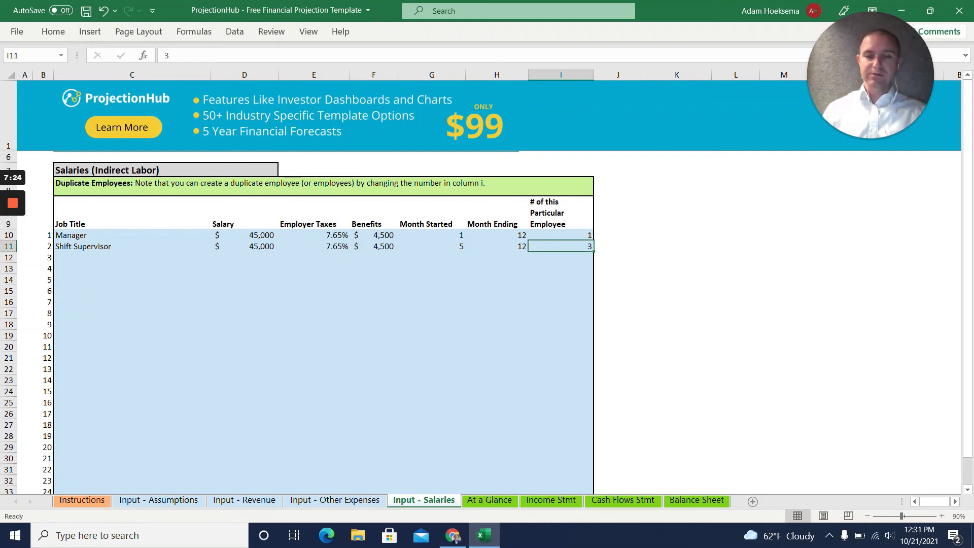
# Step: Open the At a Glance sheet and examine the quarterly profit and loss summary, monthly sales forecast and quarterly sales chart
pyautogui.click(490, 504)
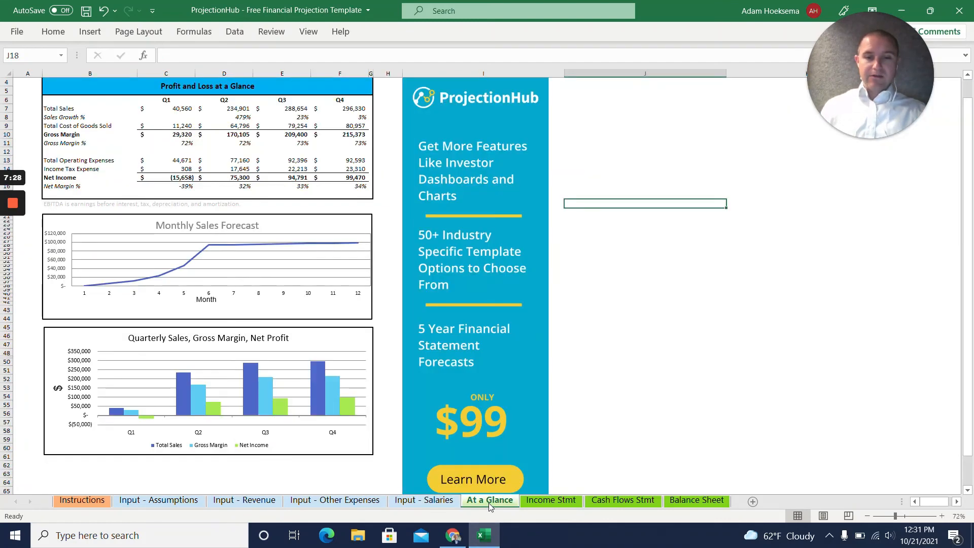
pyautogui.scroll(1, 213, 355)
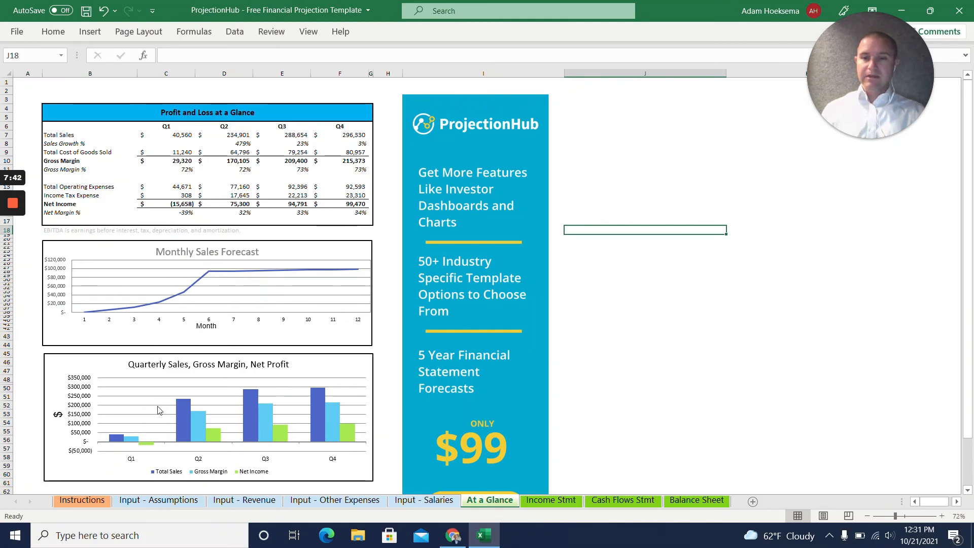
pyautogui.scroll(-1, 159, 413)
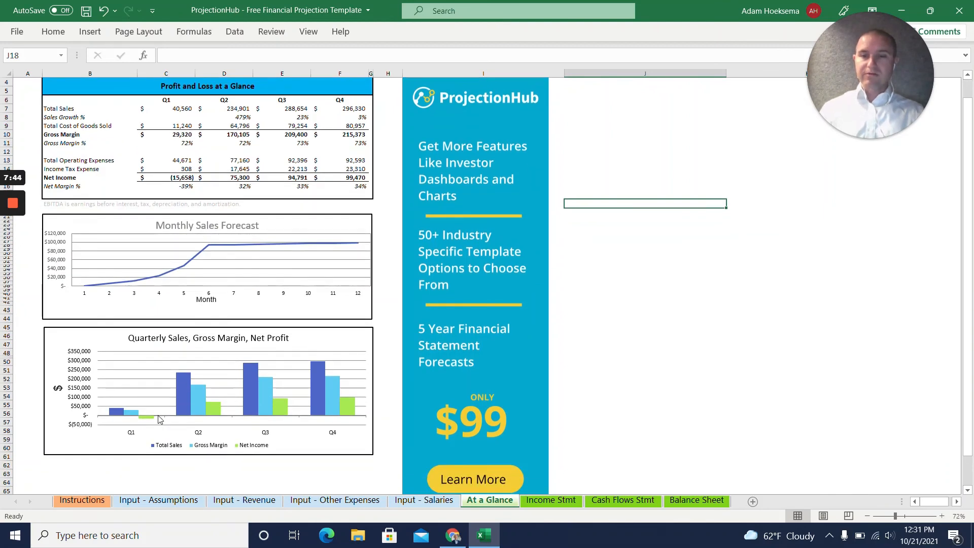
# Step: View the Income Stmt, Cash Flows Stmt and Balance Sheet output sheets in turn
pyautogui.click(570, 502)
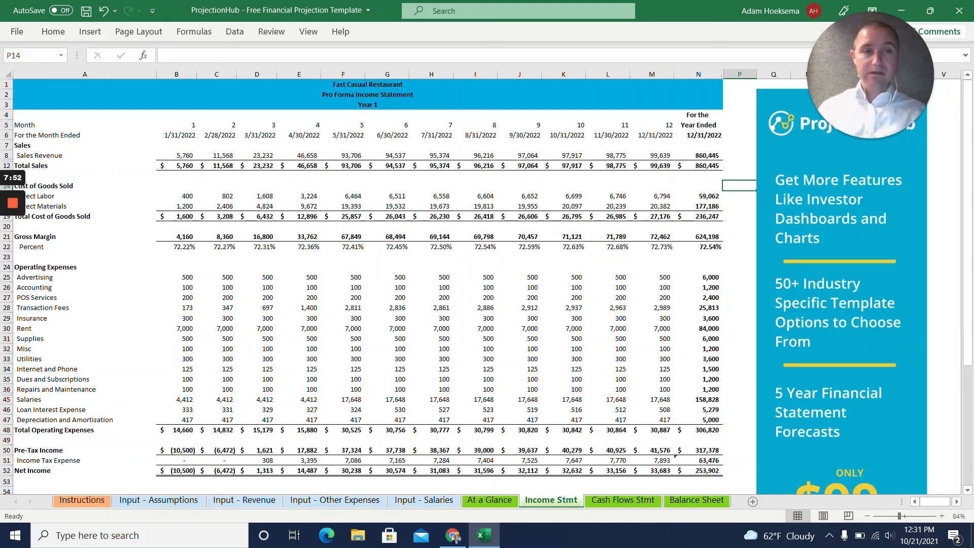
pyautogui.click(629, 502)
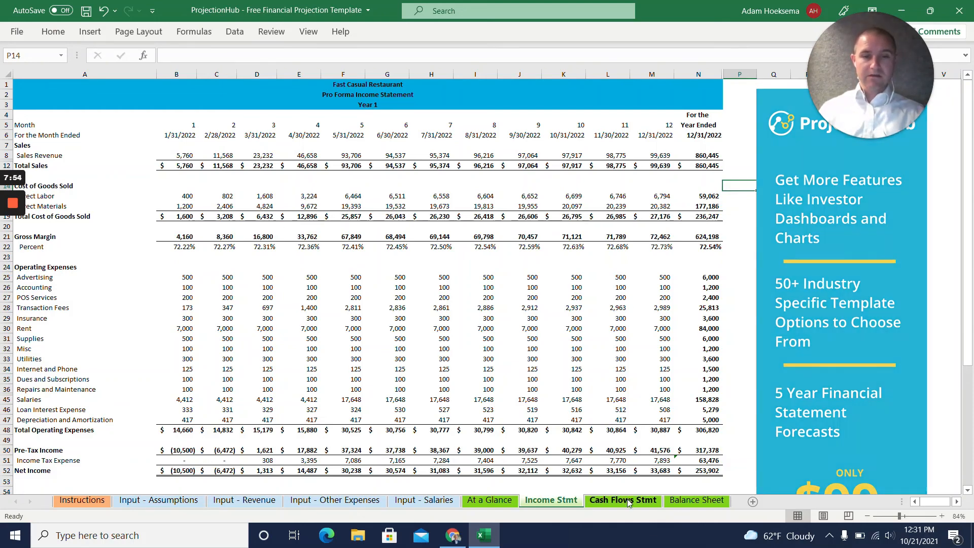
pyautogui.click(704, 501)
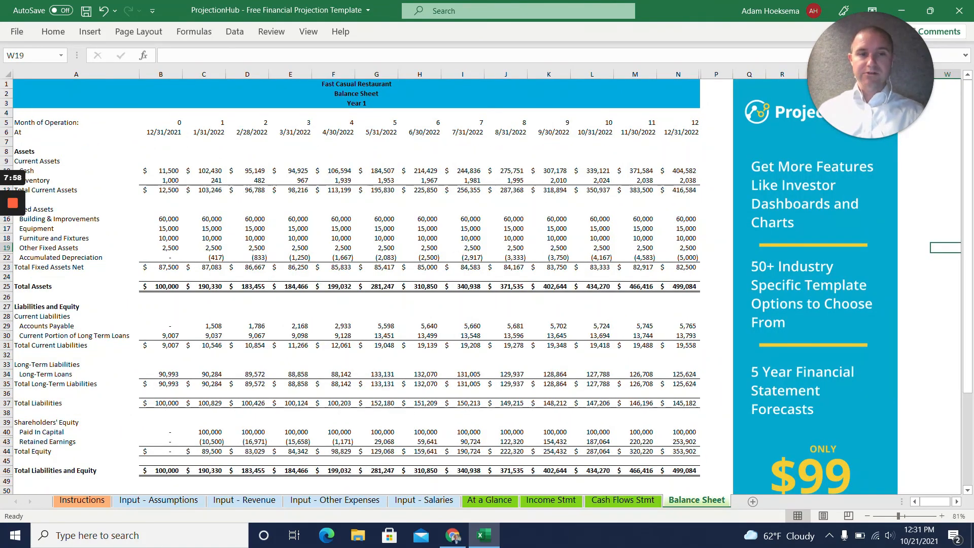